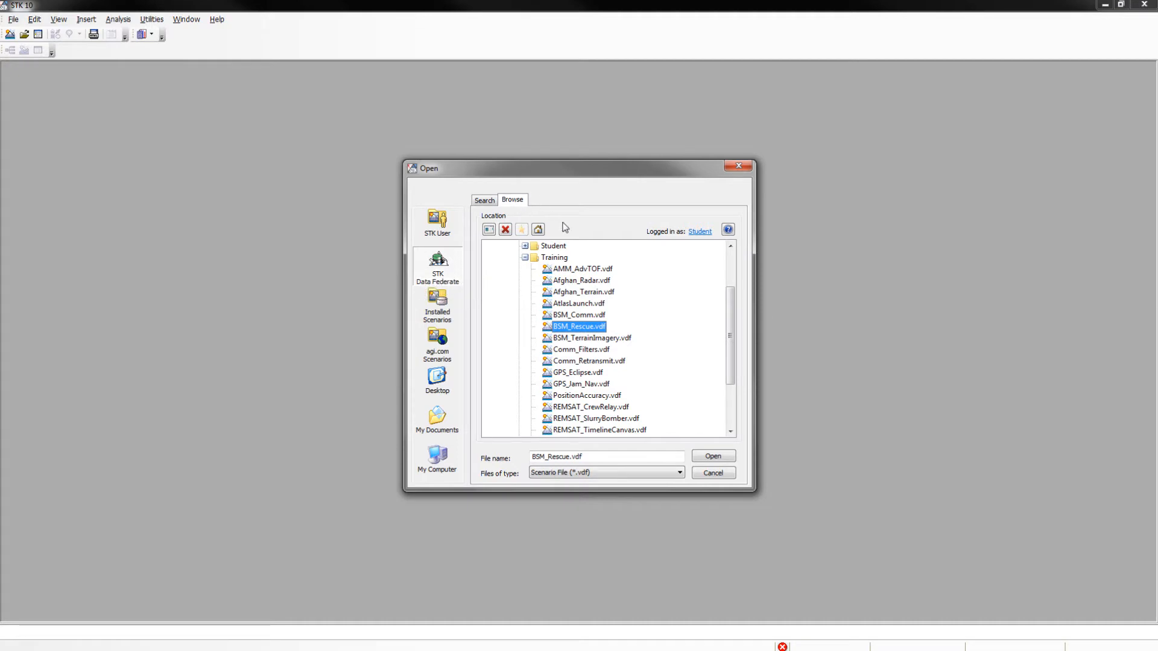
Open the BSM_Rescue.vdf scenario from the Training folder on the STK Data Federate server.
left_click_drag(736, 339, 738, 298)
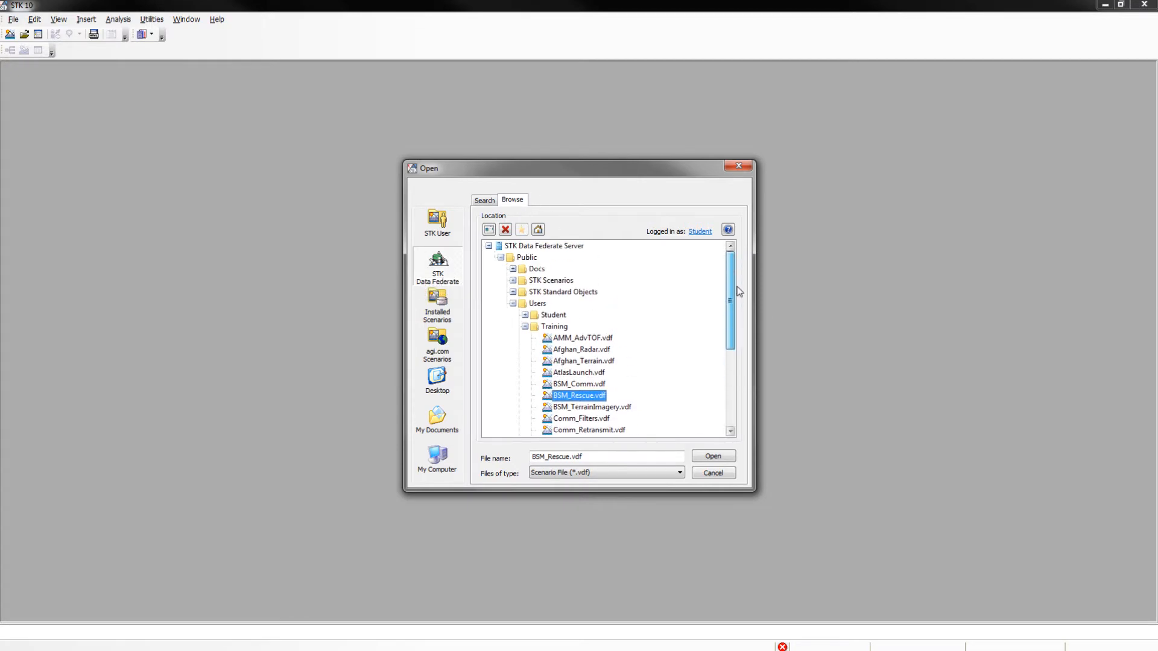
left_click_drag(739, 295, 741, 329)
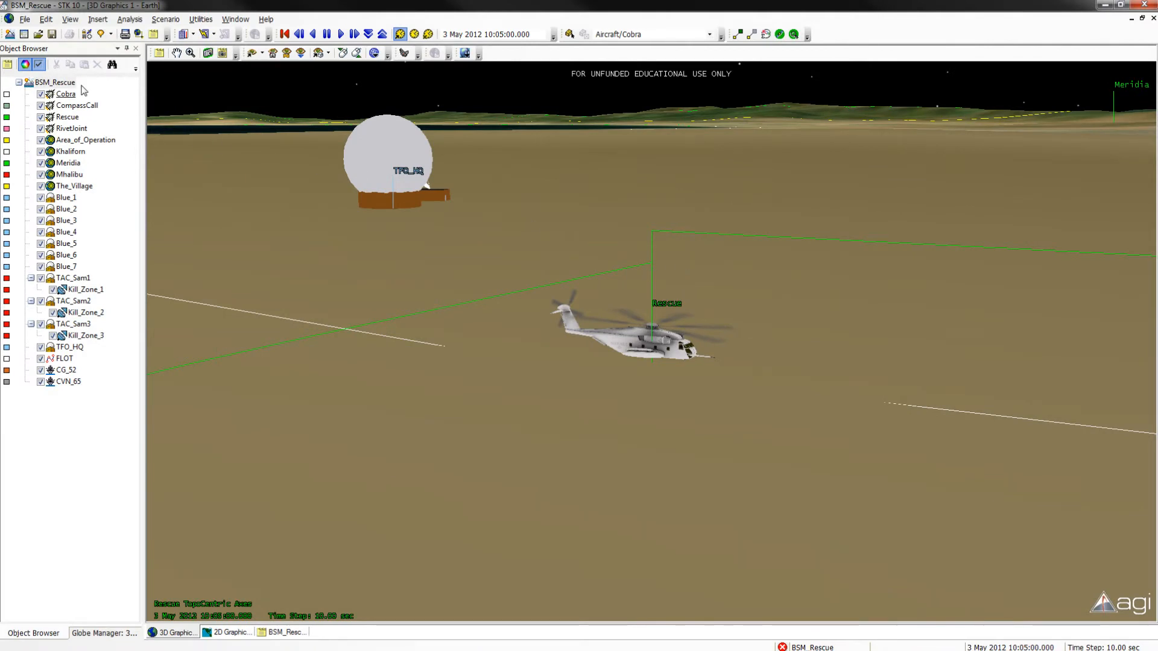
Open the BSM_Rescue scenario's properties and read its basic description.
left_click(61, 83)
right_click(57, 83)
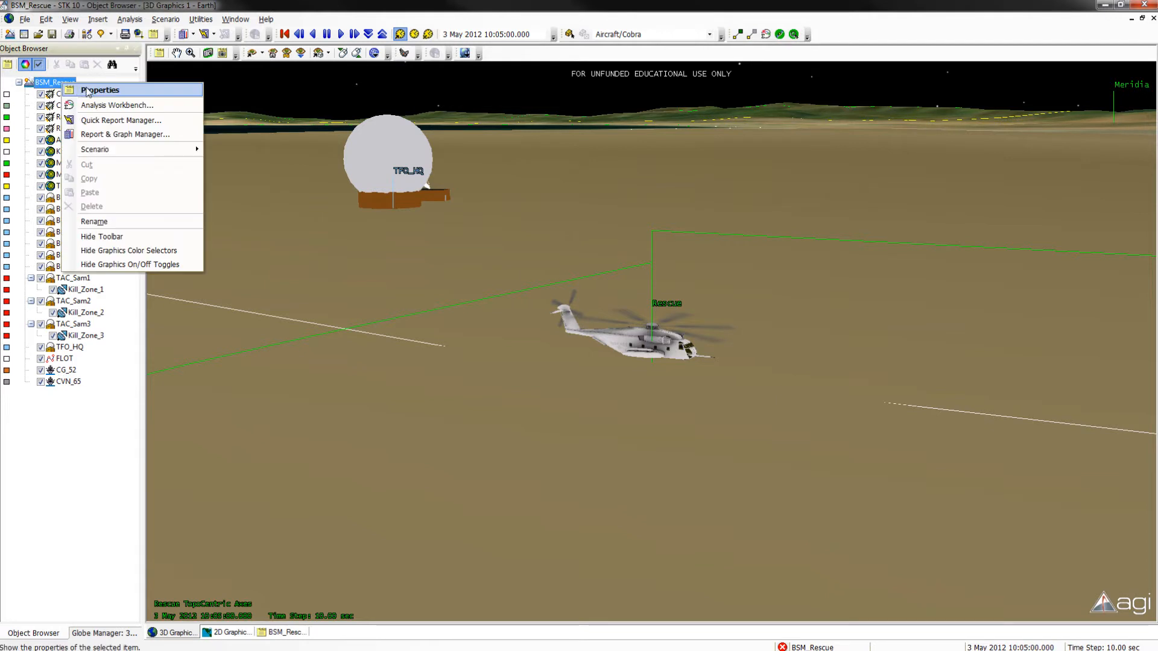
left_click(105, 90)
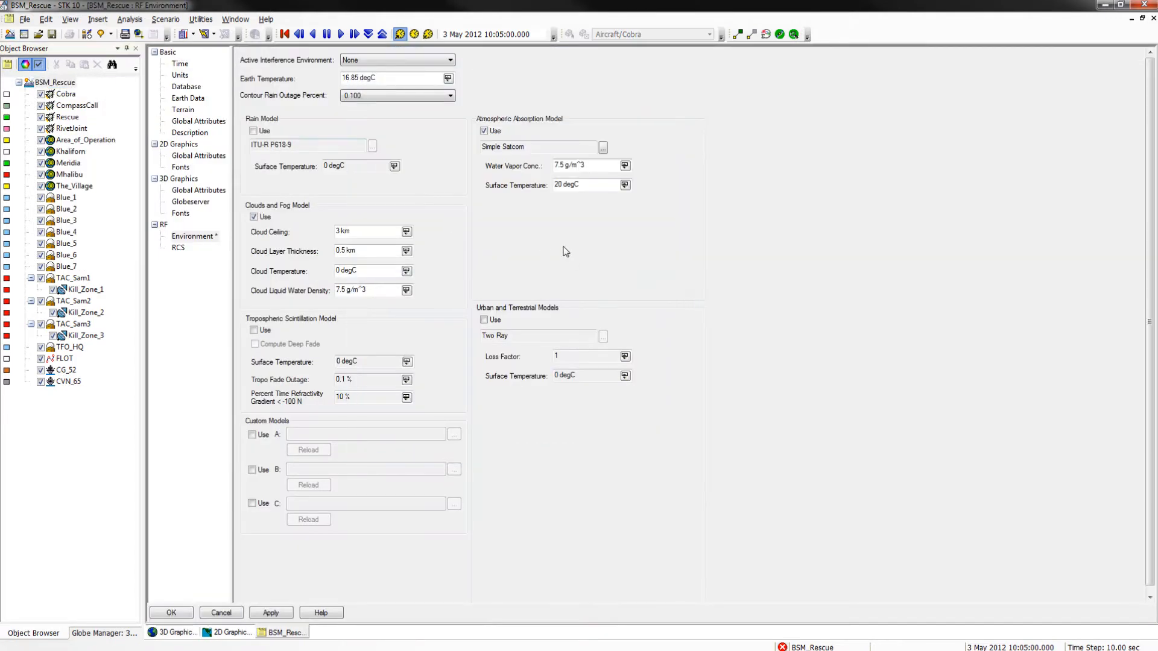
left_click(168, 52)
left_click(180, 64)
left_click(190, 133)
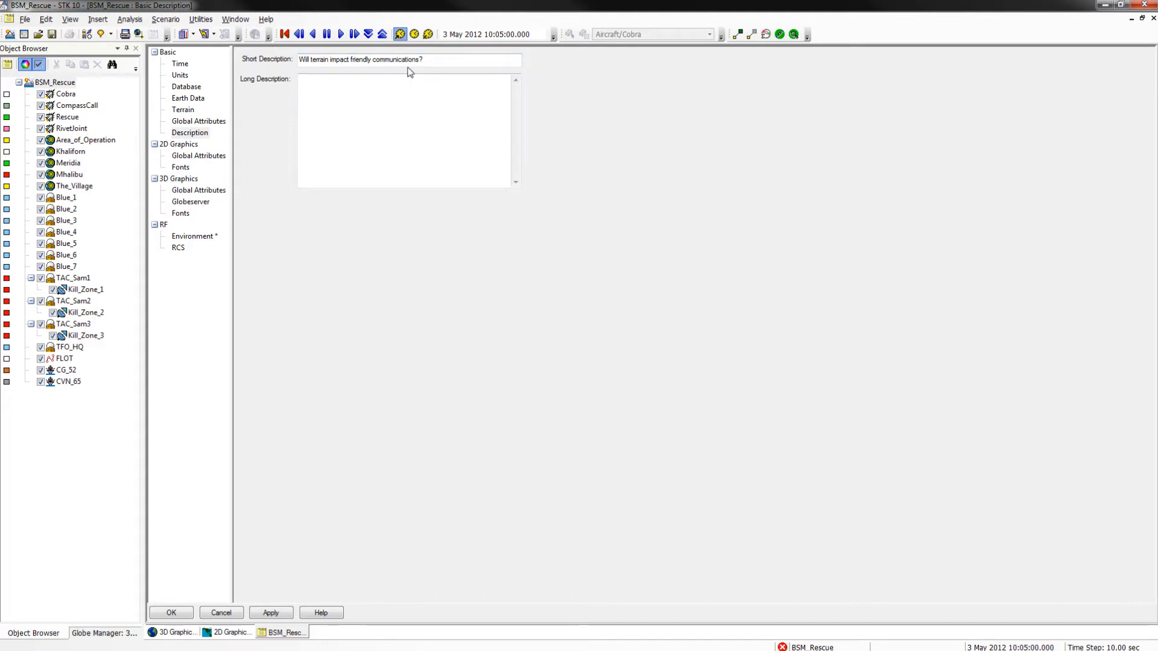
Use the Simple Satcom atmospheric absorption model in the scenario's RF environment, apply it and close the properties.
left_click(195, 236)
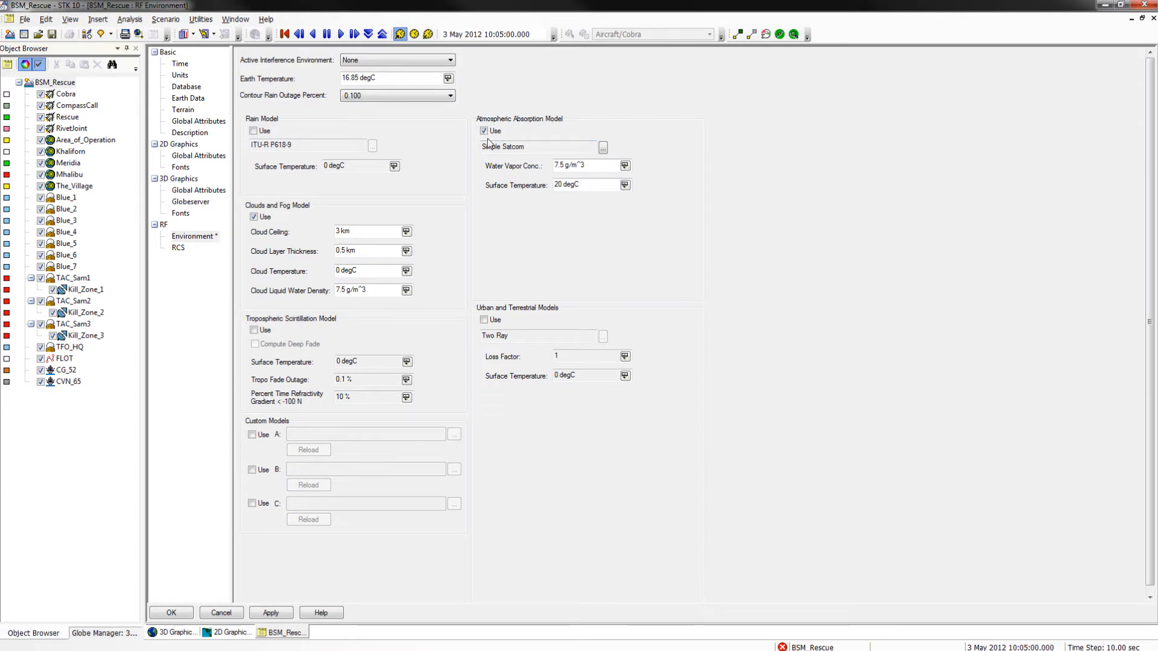
left_click(603, 148)
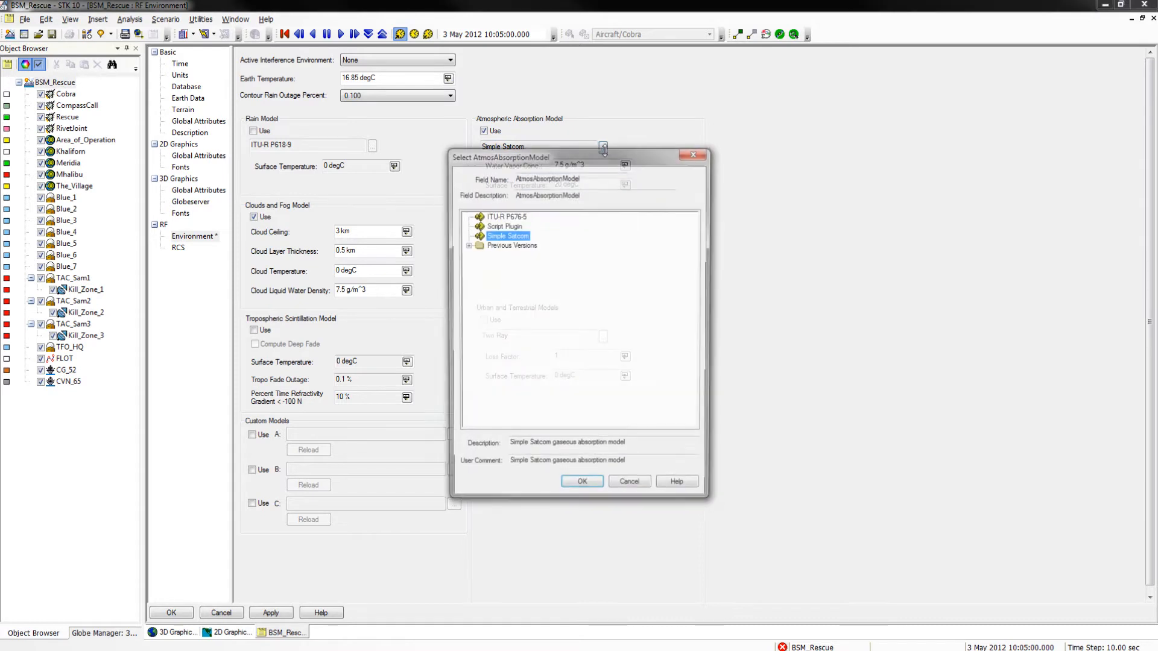
left_click(582, 489)
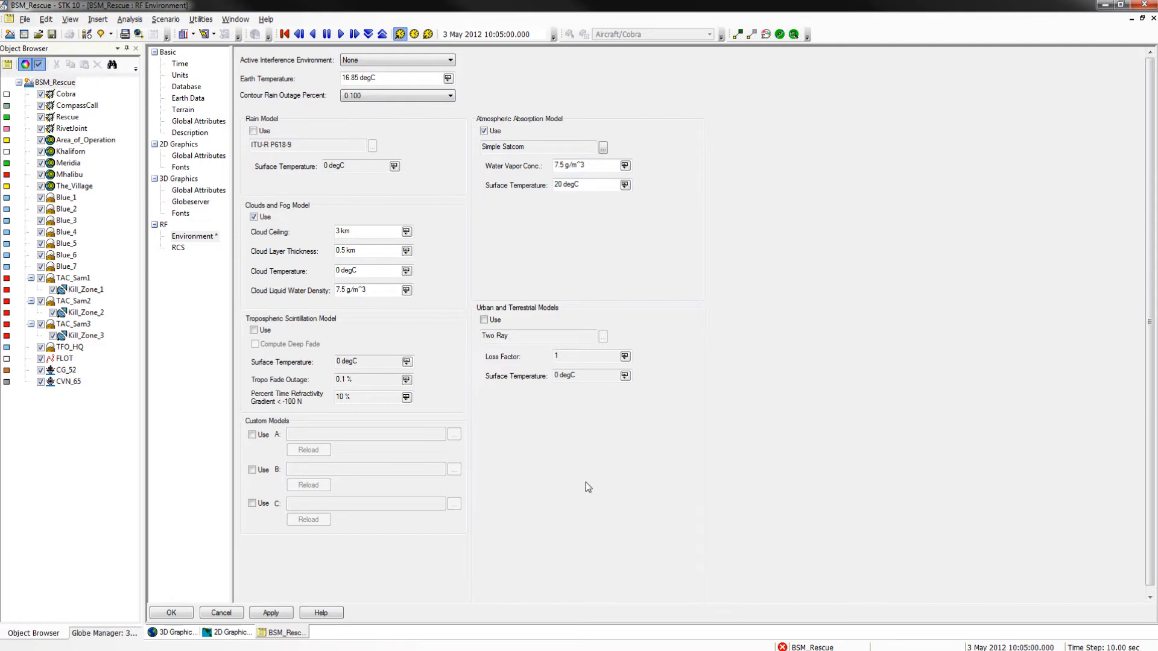
left_click(271, 613)
left_click(169, 612)
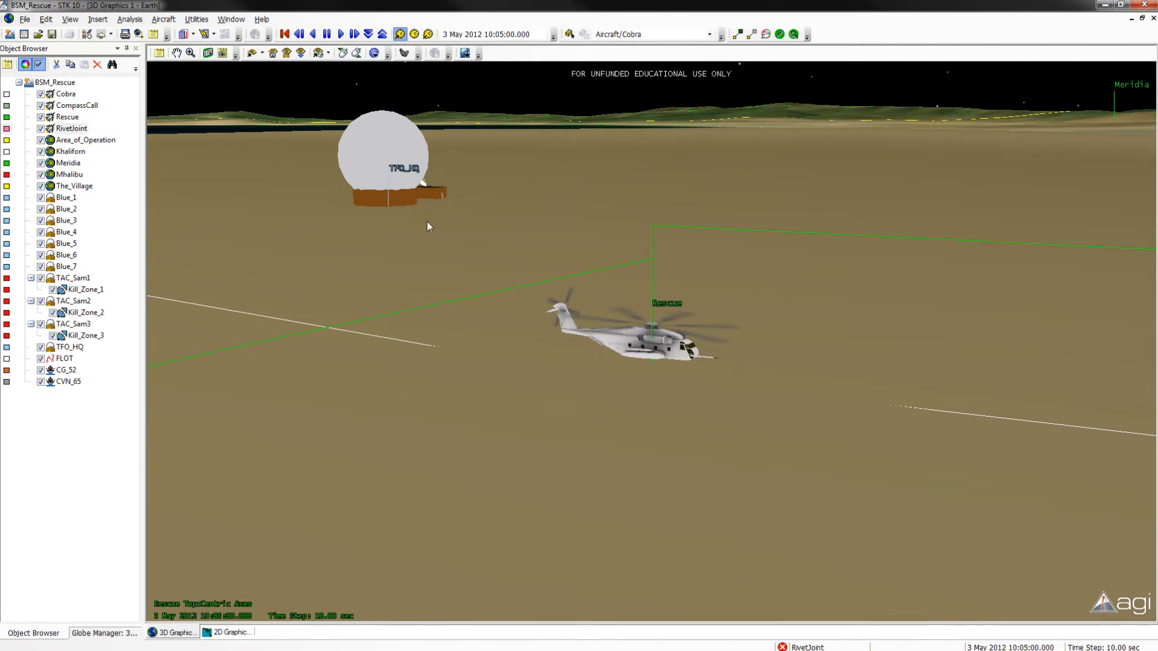
Insert a transmitter on the RivetJoint aircraft using the Define Properties method.
left_click(88, 37)
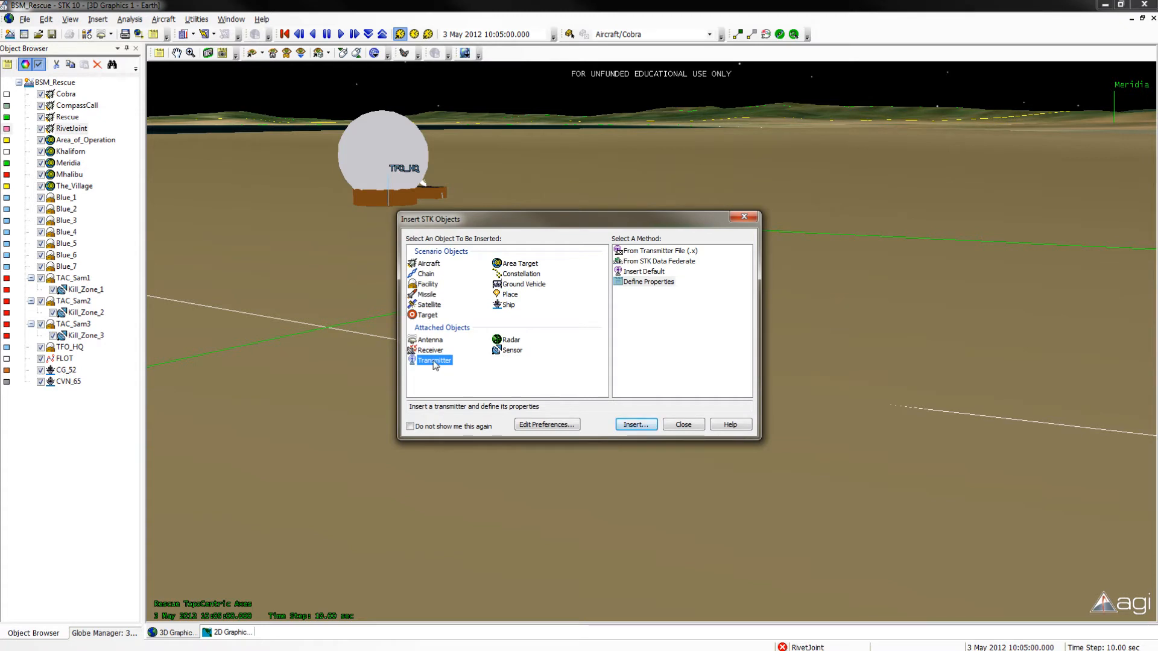
left_click(650, 282)
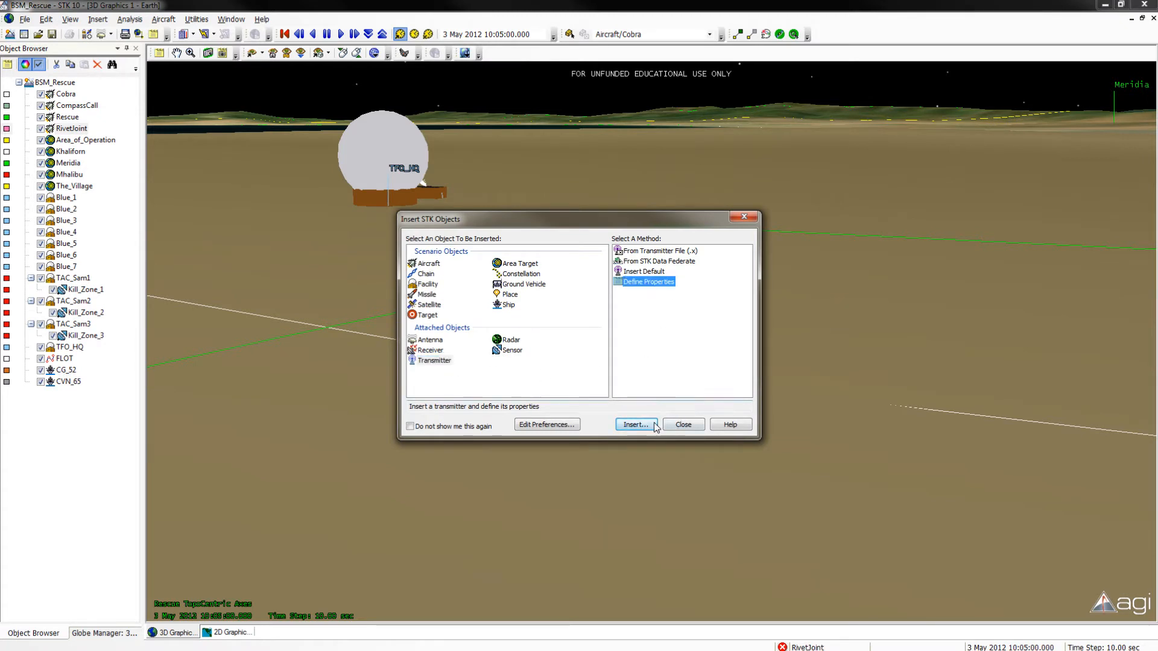
left_click(636, 425)
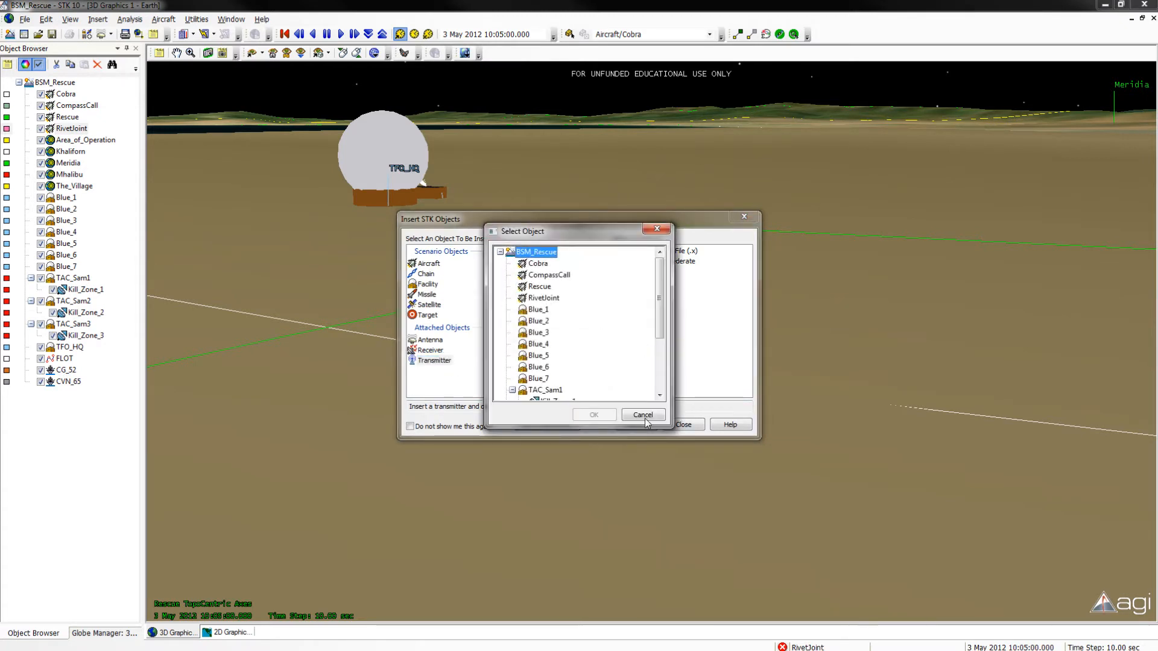
left_click(558, 298)
left_click(593, 415)
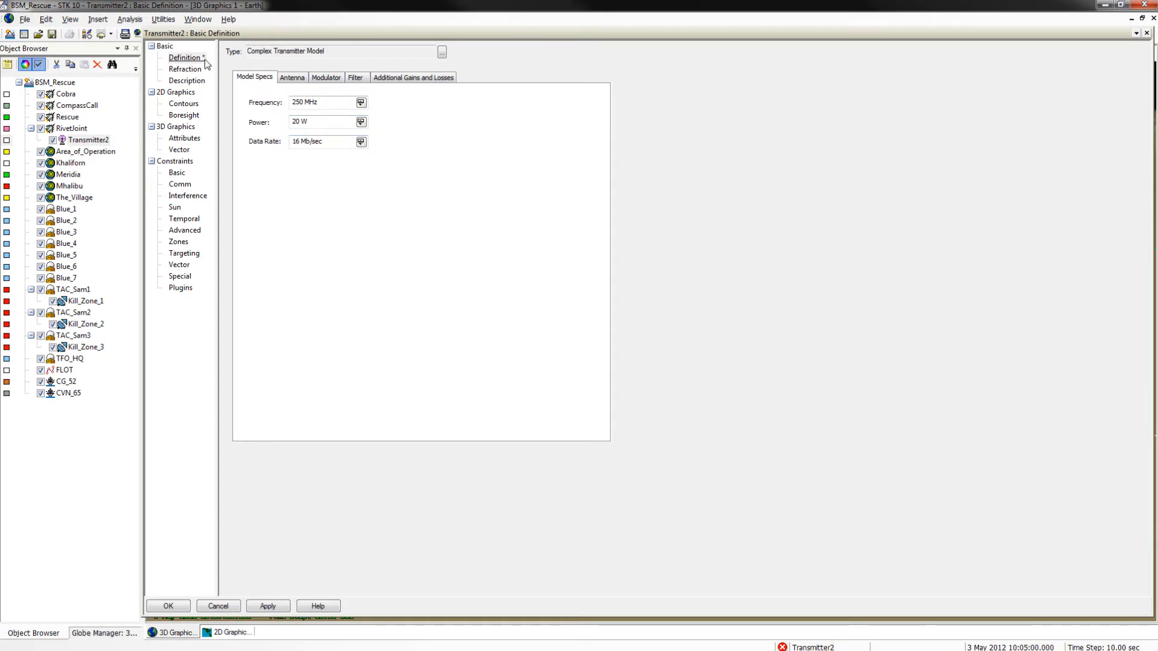
Assign the Complex Transmitter Model to the RivetJoint transmitter and set its frequency to 250 MHz.
left_click(442, 52)
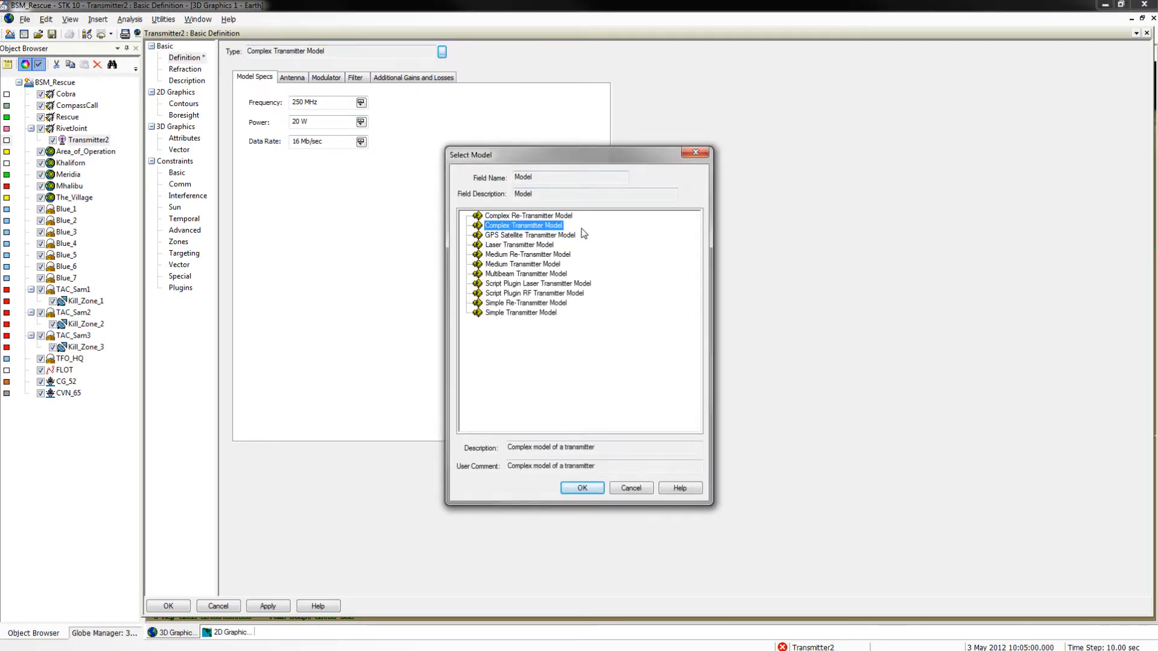
left_click(600, 489)
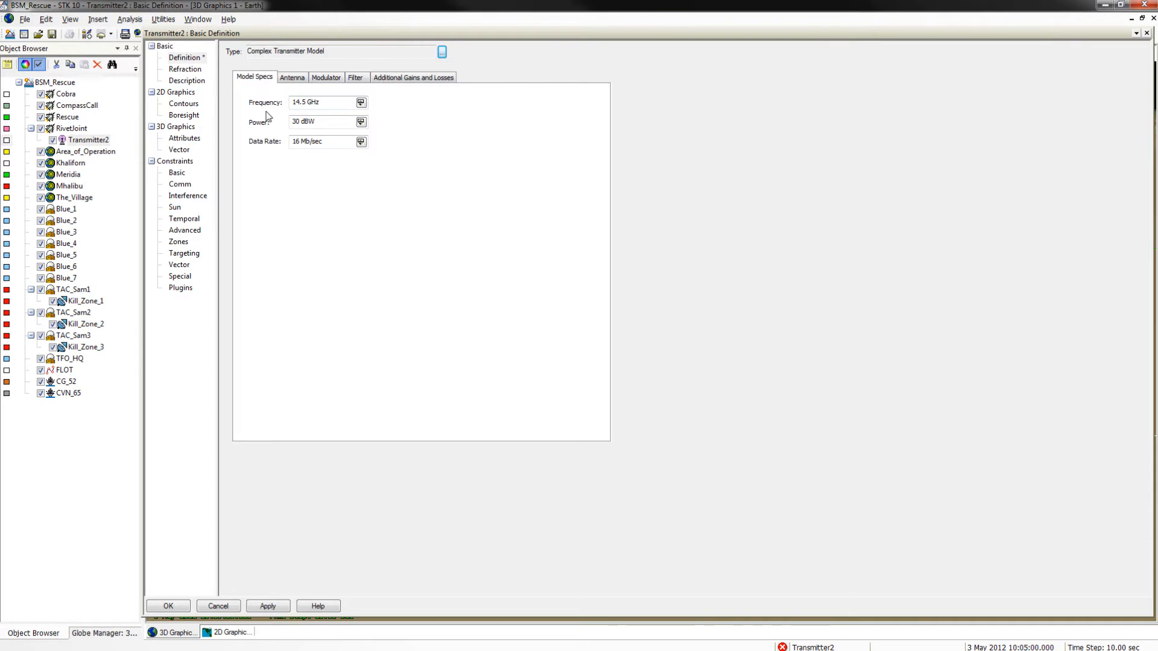
left_click(361, 102)
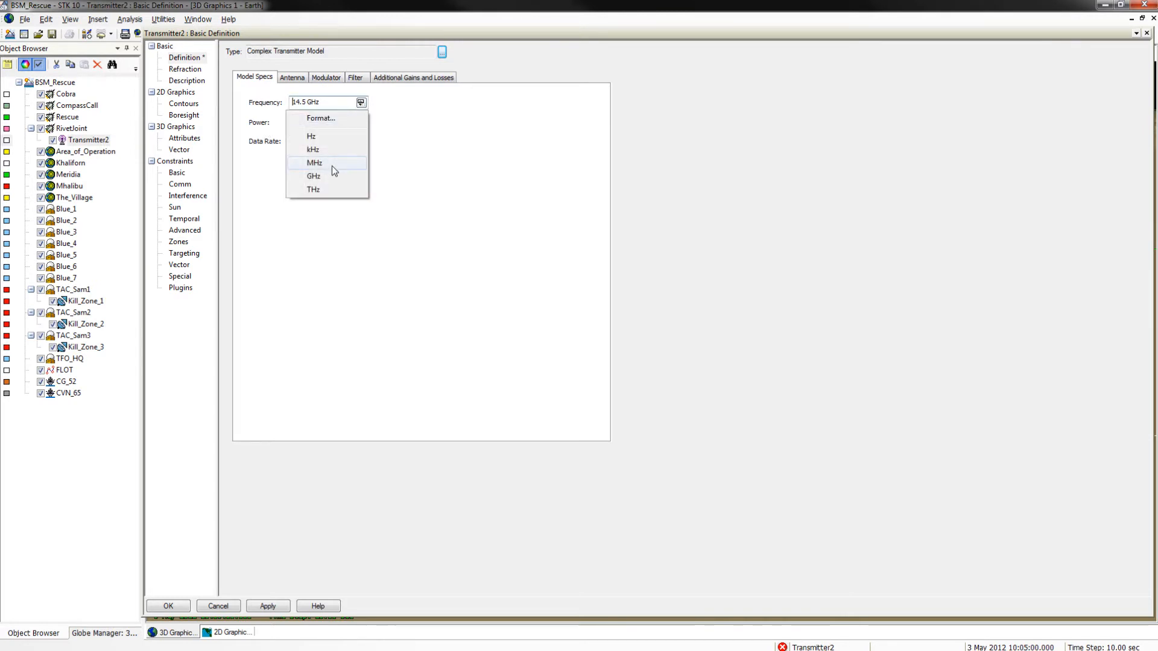
left_click(332, 163)
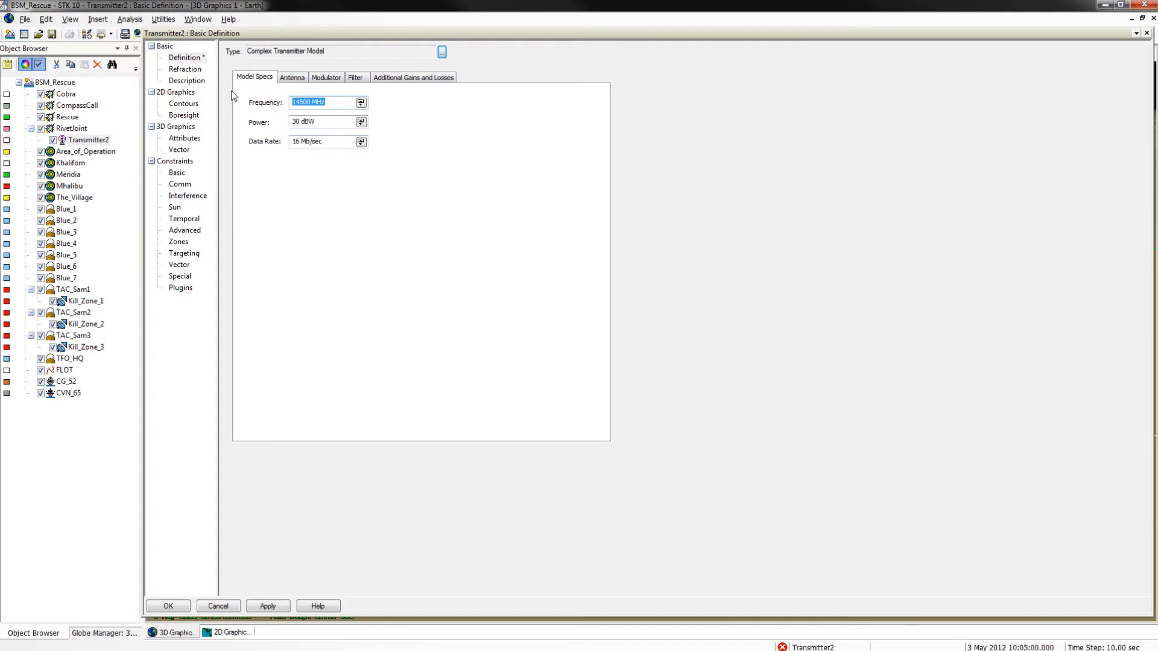
type("250")
Set the transmitter's power to 20 W and apply the model specs.
left_click(330, 121)
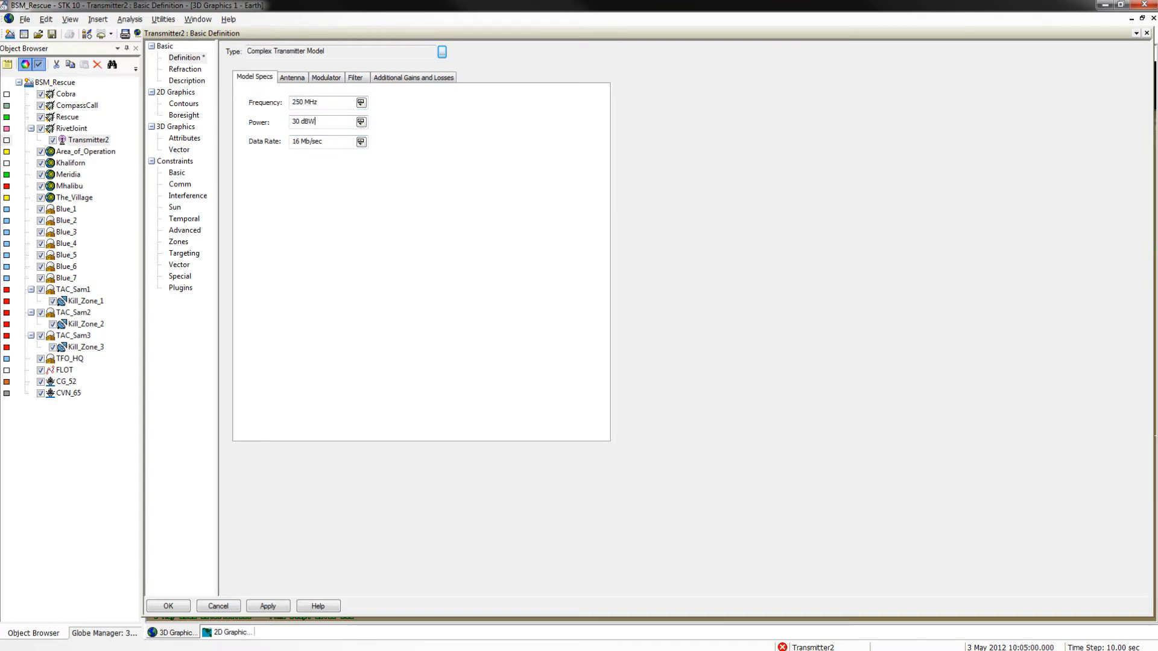
left_click(360, 121)
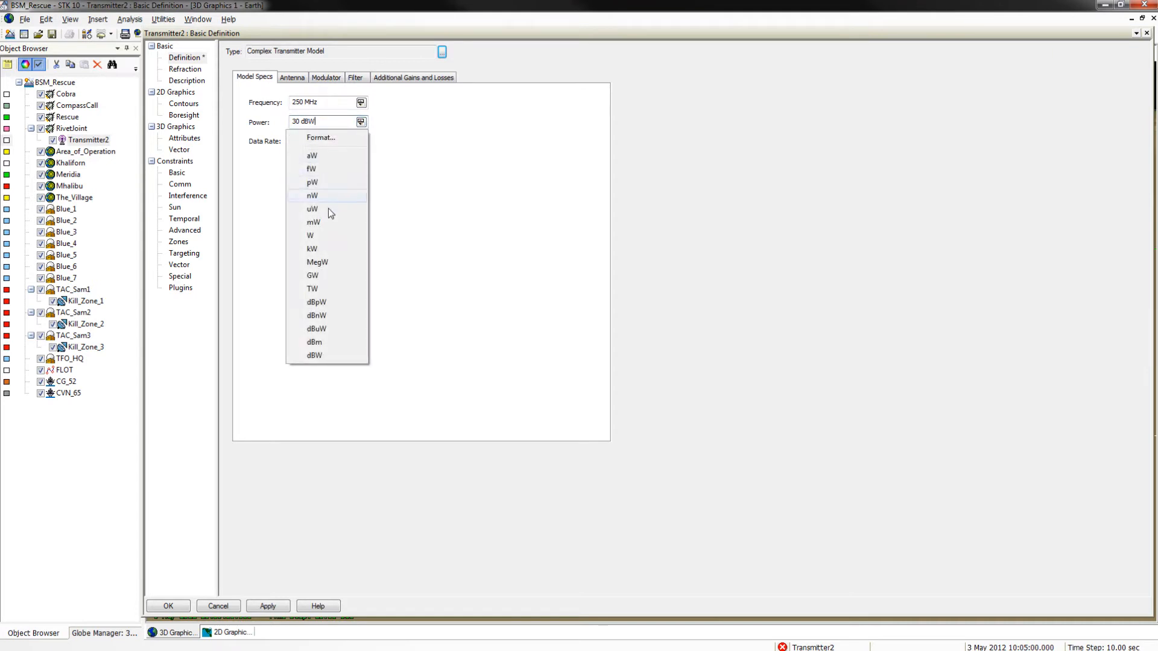
left_click(314, 238)
left_click_drag(318, 121, 265, 122)
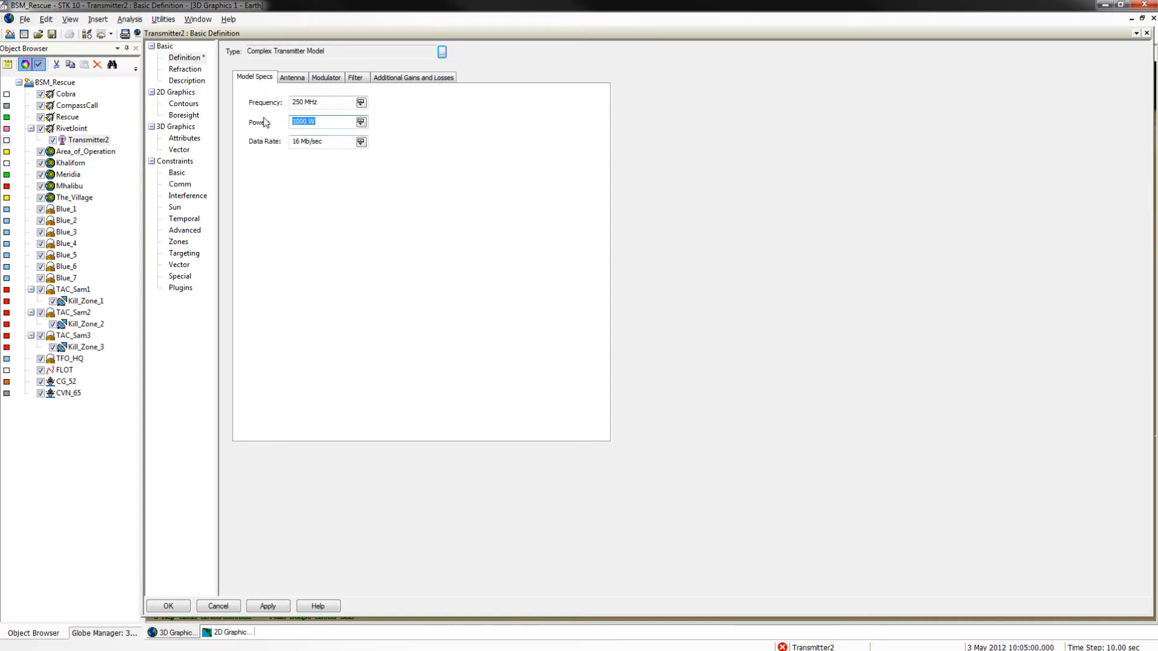
type("20")
left_click(321, 145)
left_click(273, 606)
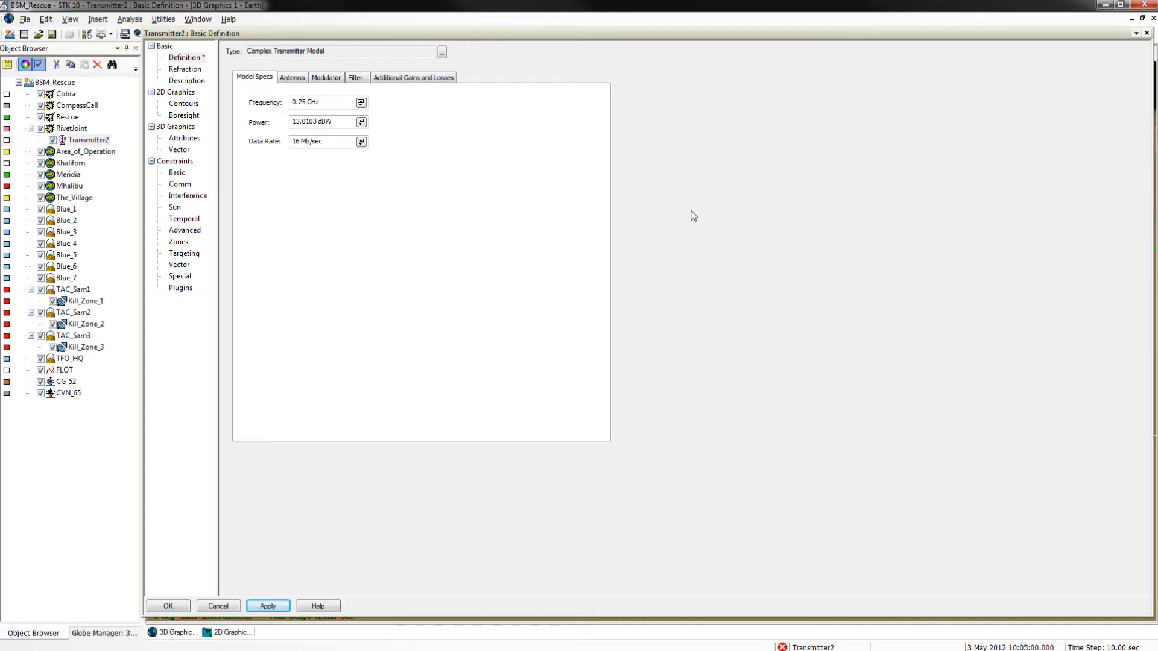
Make the transmitter's antenna a Dipole with a length of .4955 m and an efficiency of 80 %, and apply.
left_click(293, 77)
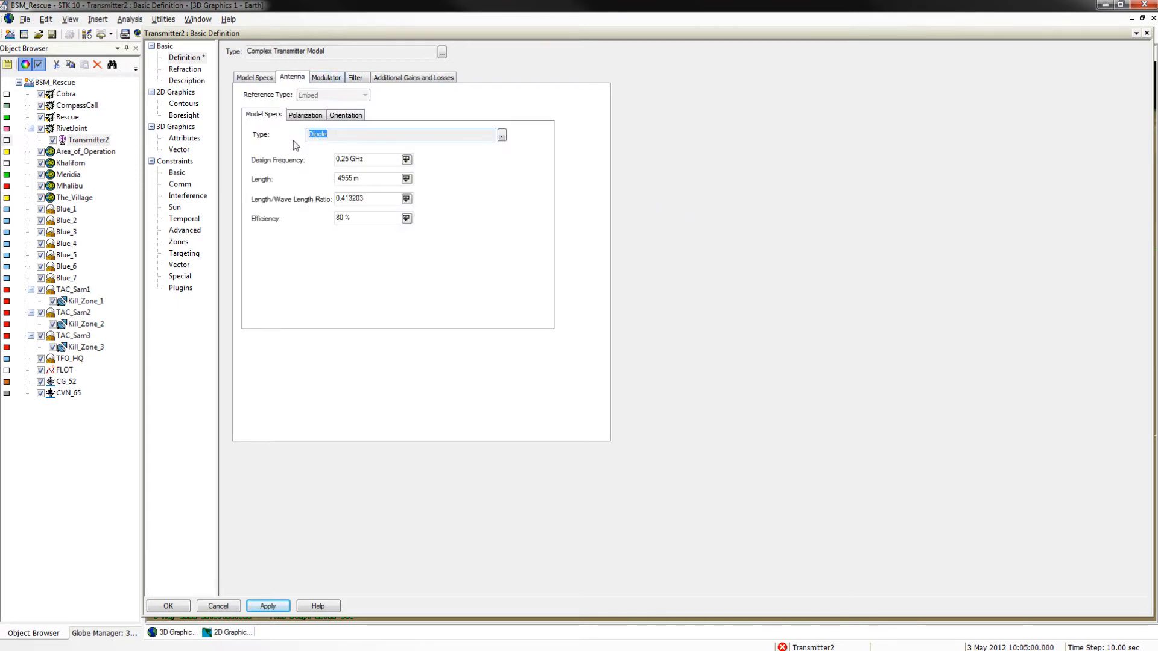
left_click(502, 135)
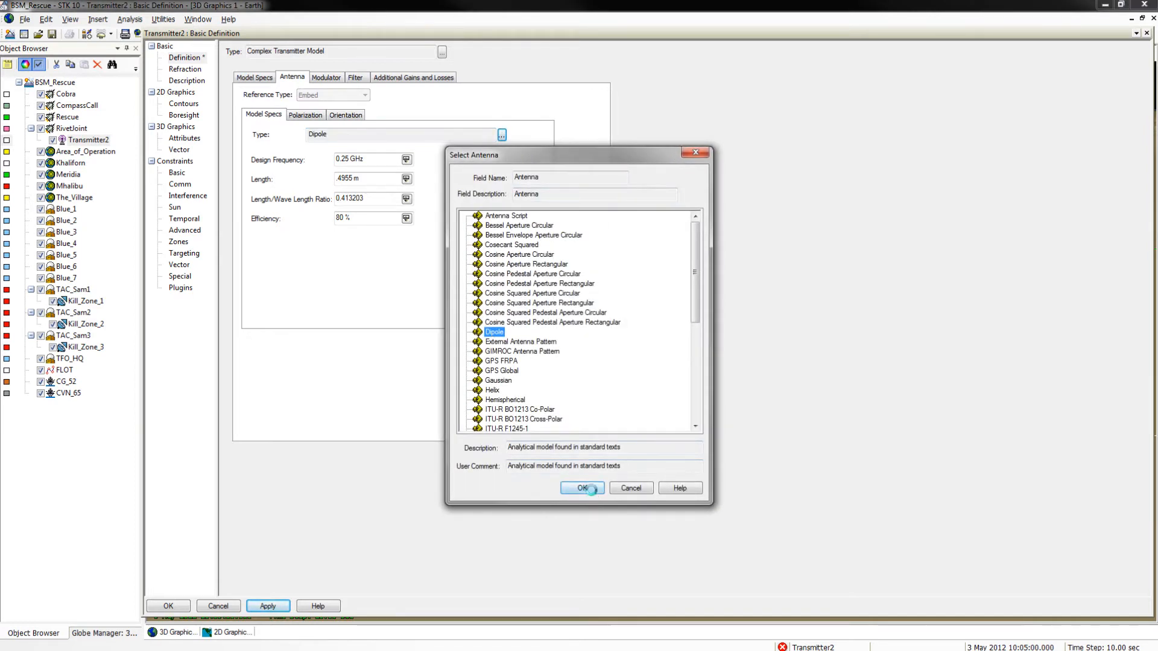
left_click(592, 491)
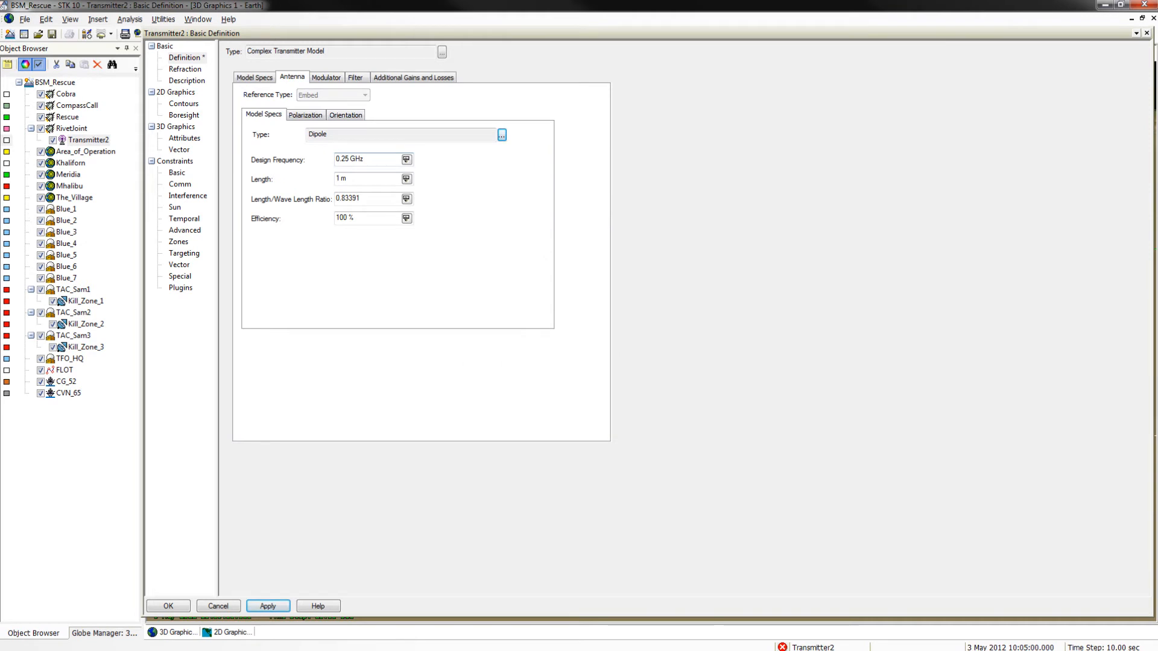
left_click_drag(354, 179, 296, 180)
type(".4955")
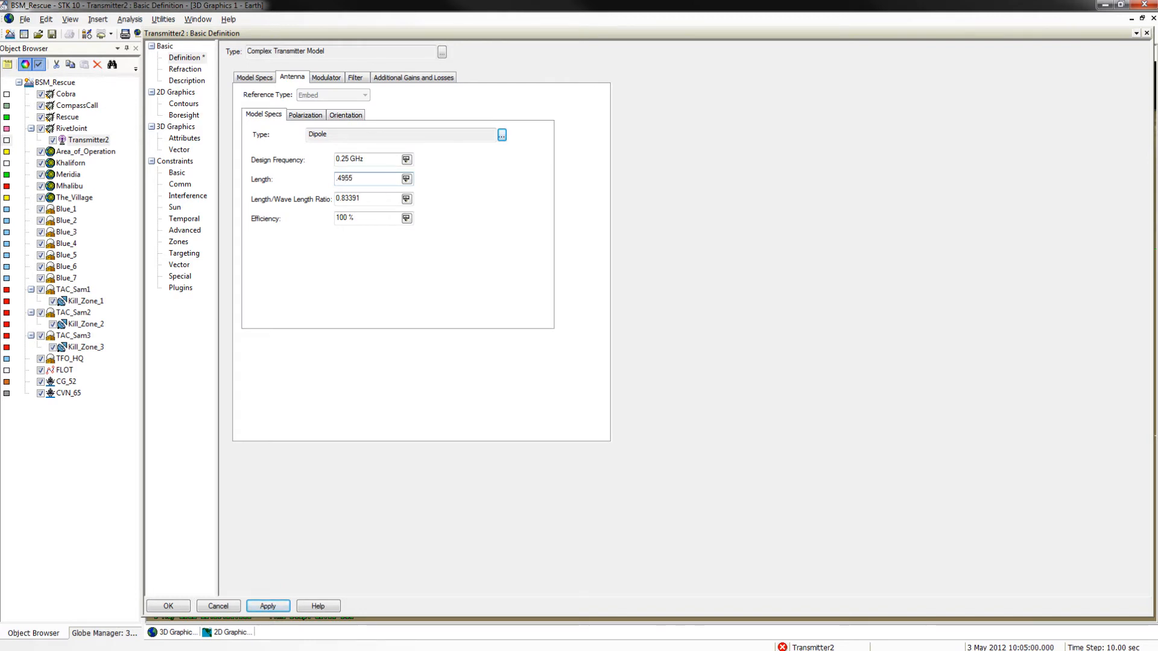
left_click_drag(391, 218, 289, 216)
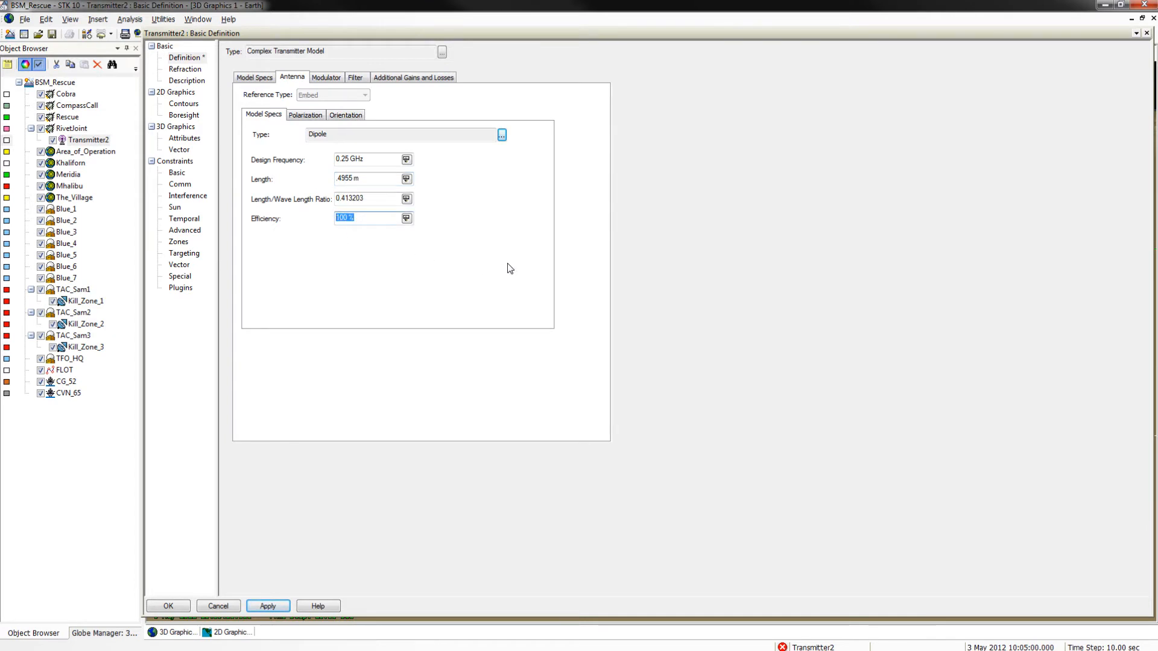
type("80")
left_click(380, 198)
left_click(268, 605)
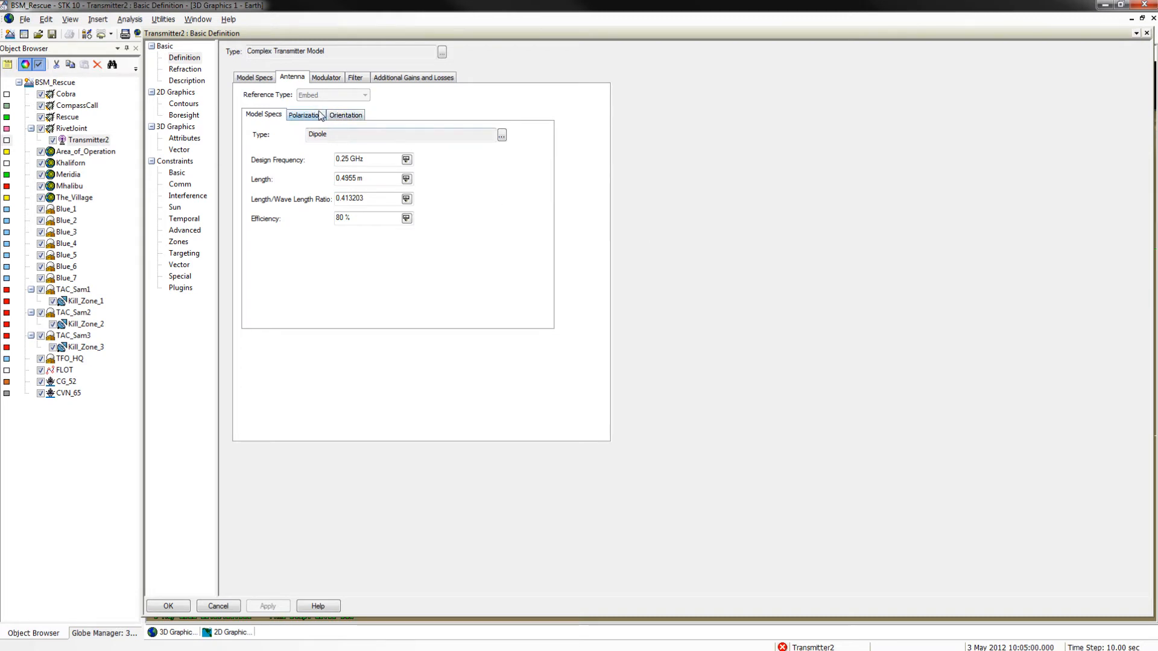
Check the transmitter antenna's polarization settings and the modulator's signal bandwidth settings.
left_click(309, 117)
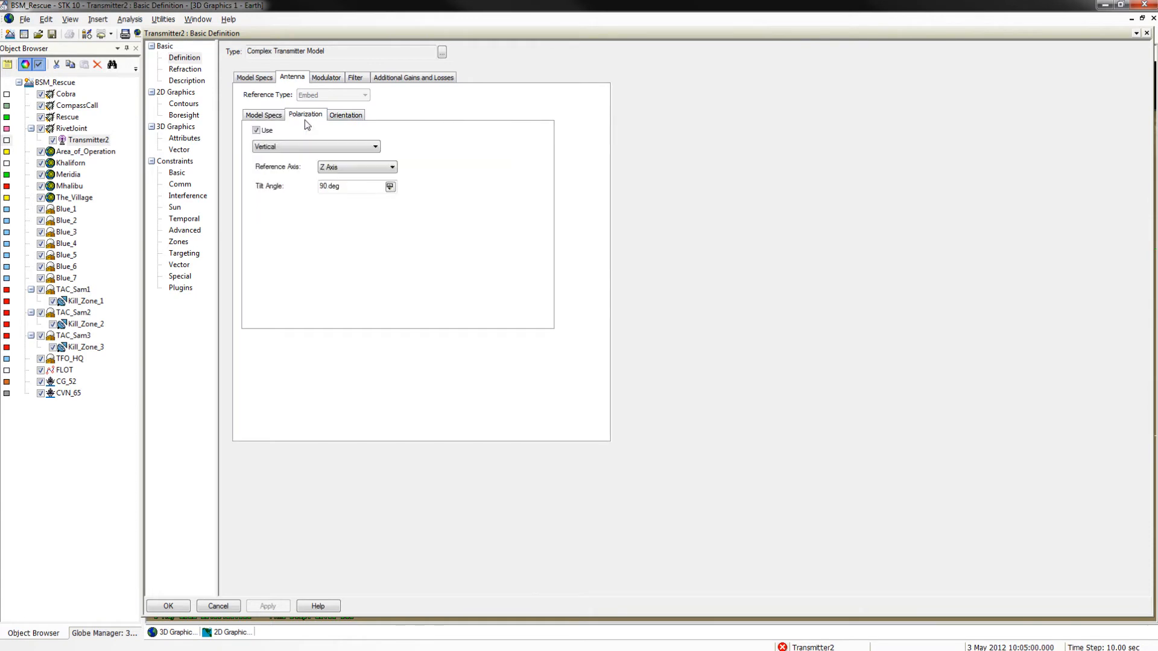
left_click(269, 147)
left_click(270, 149)
left_click(325, 78)
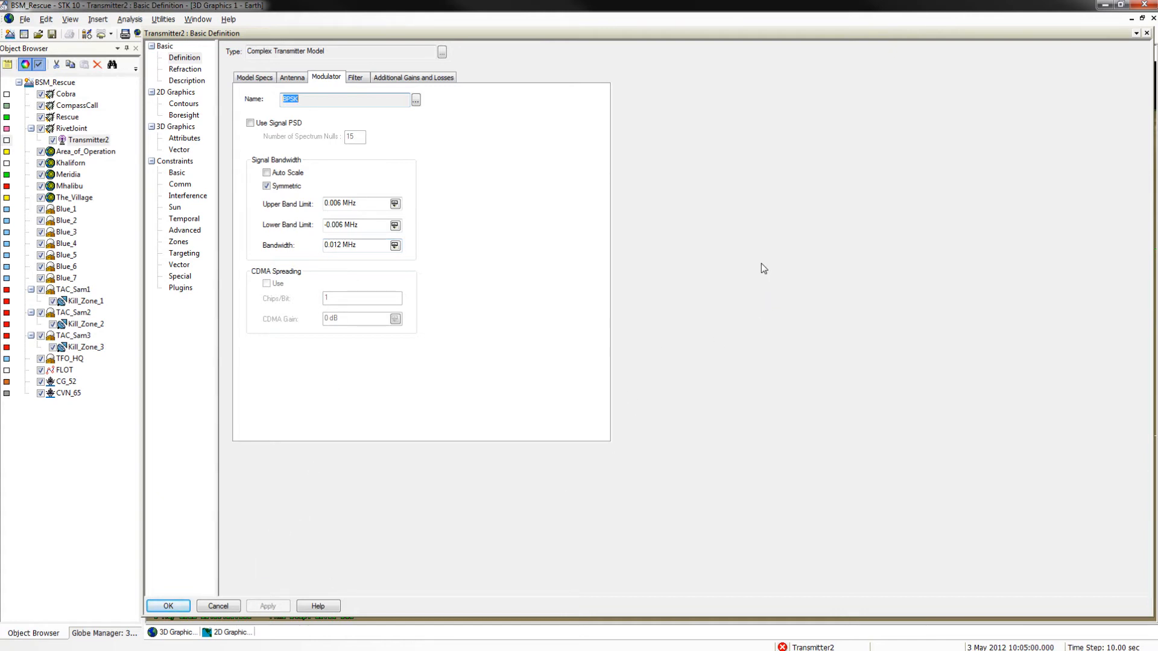
Turn off the transmitter's Line of Sight basic constraint and apply the properties.
left_click(177, 171)
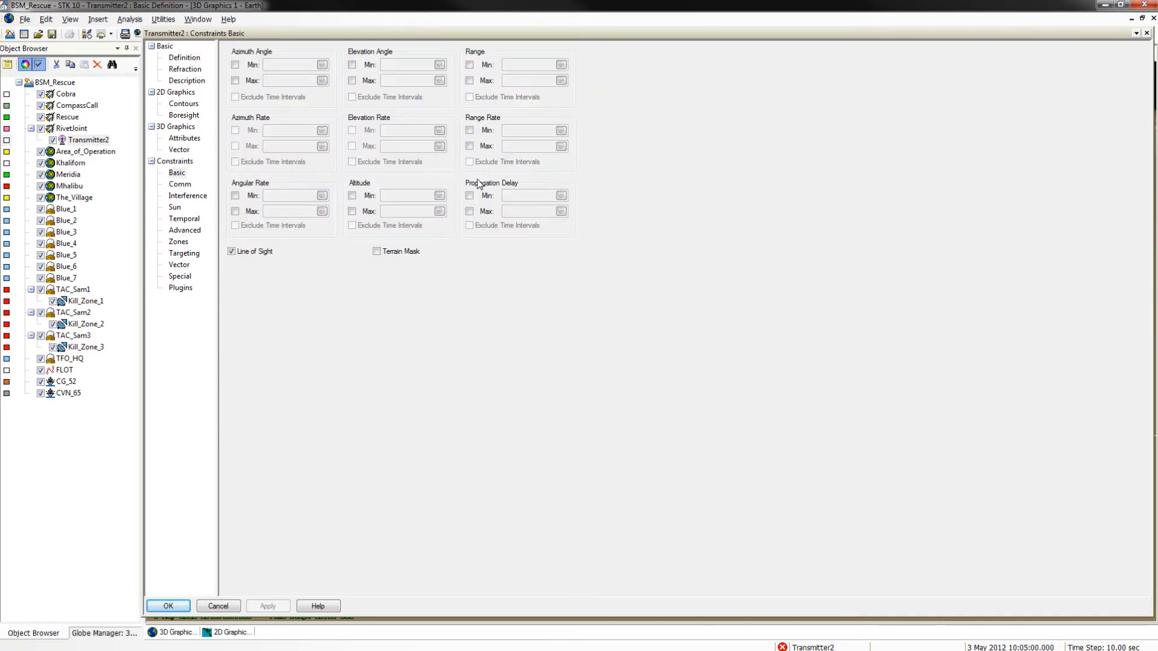
left_click(231, 252)
left_click(254, 607)
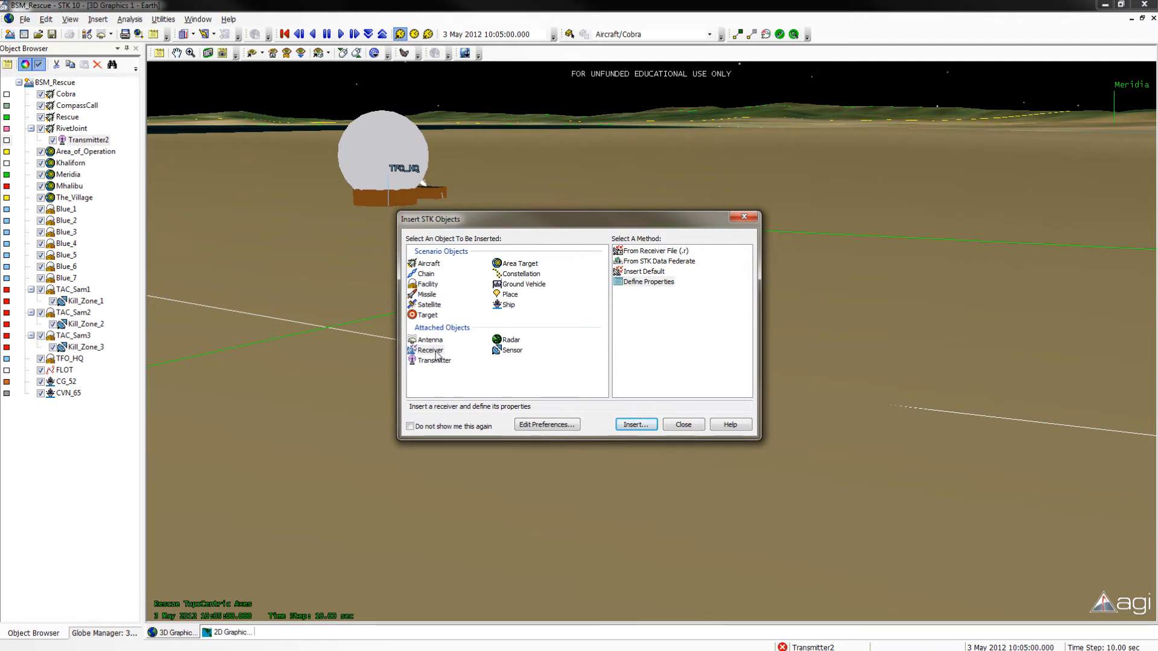
Insert a receiver on the Rescue aircraft using the Define Properties method.
left_click(646, 283)
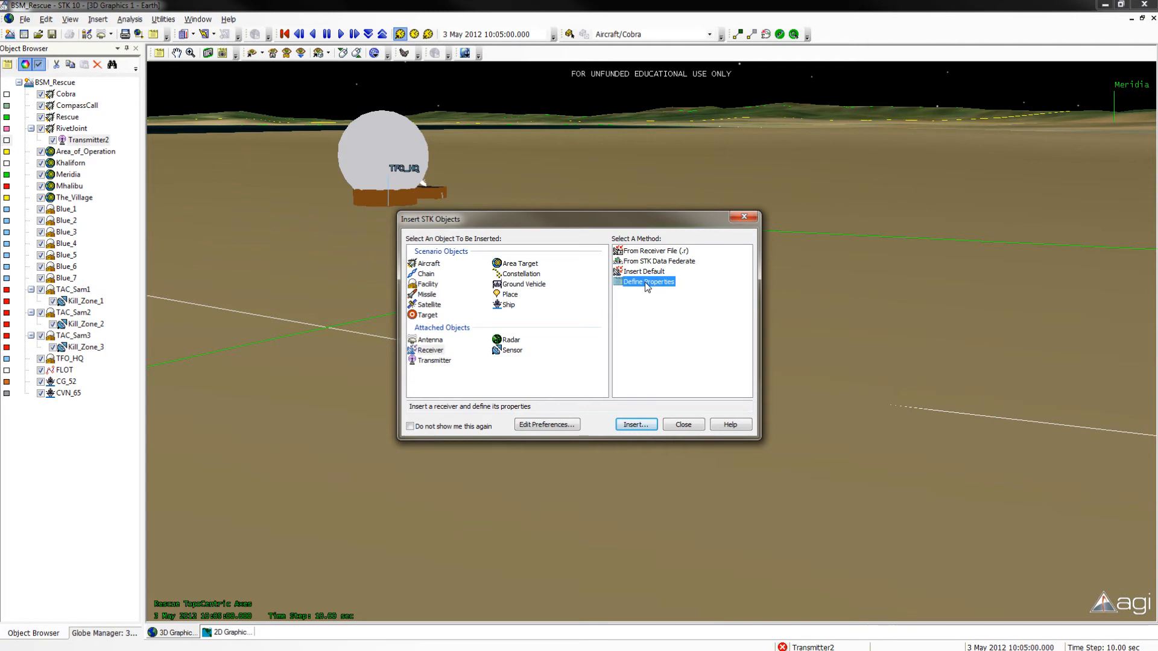
left_click(636, 425)
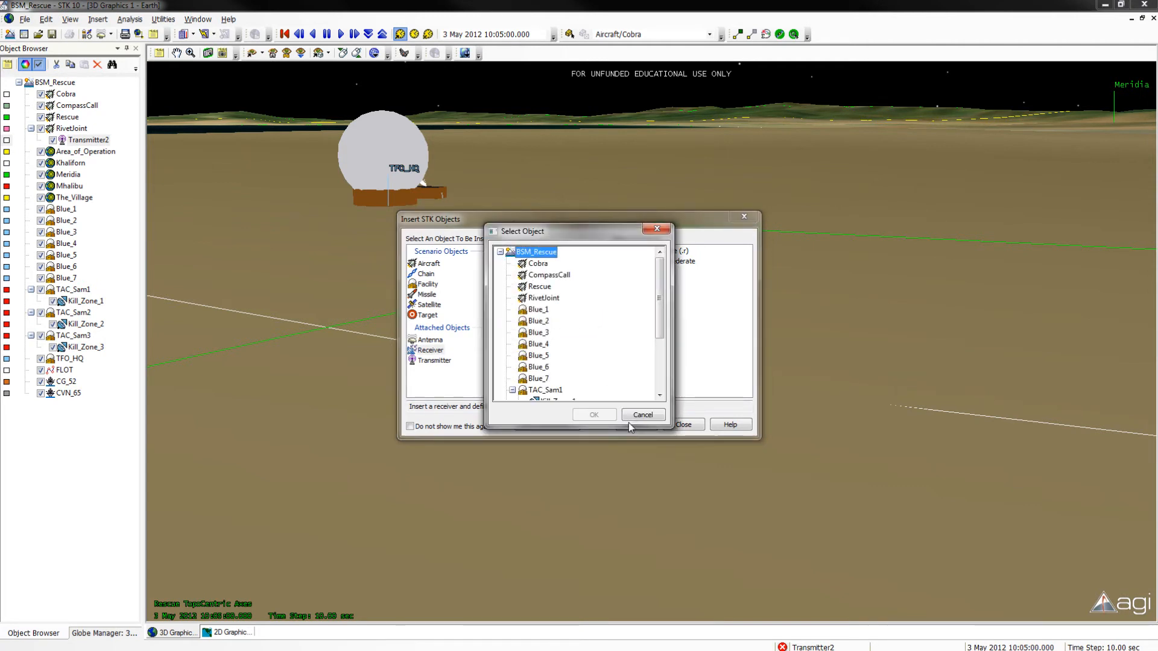
left_click(546, 288)
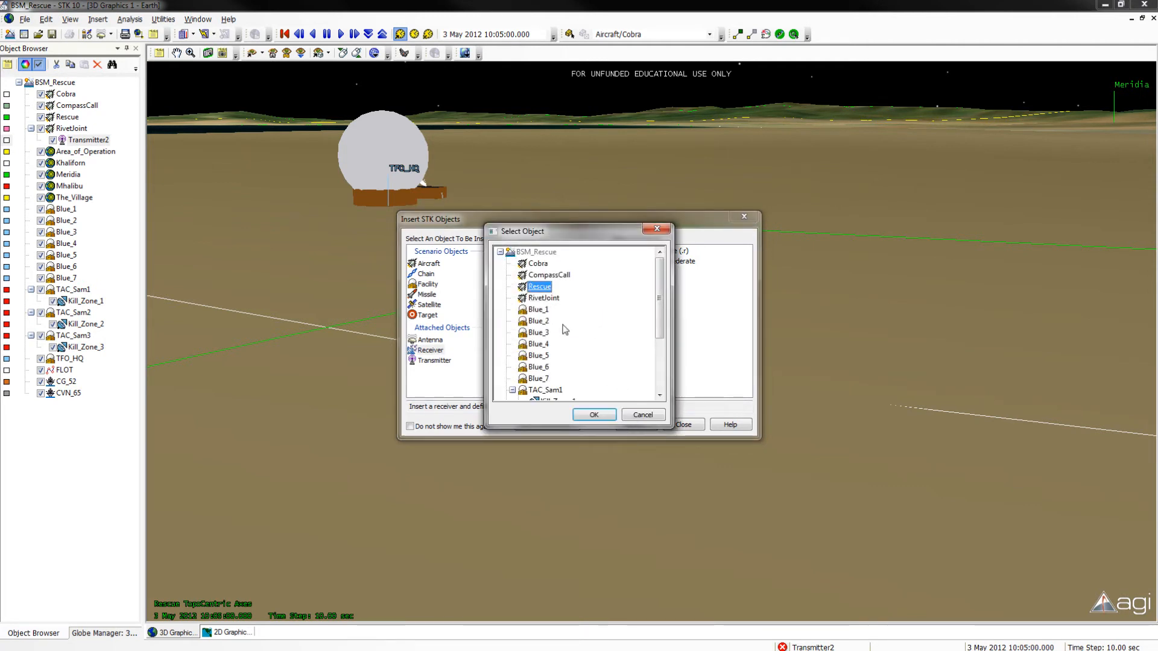
left_click(597, 416)
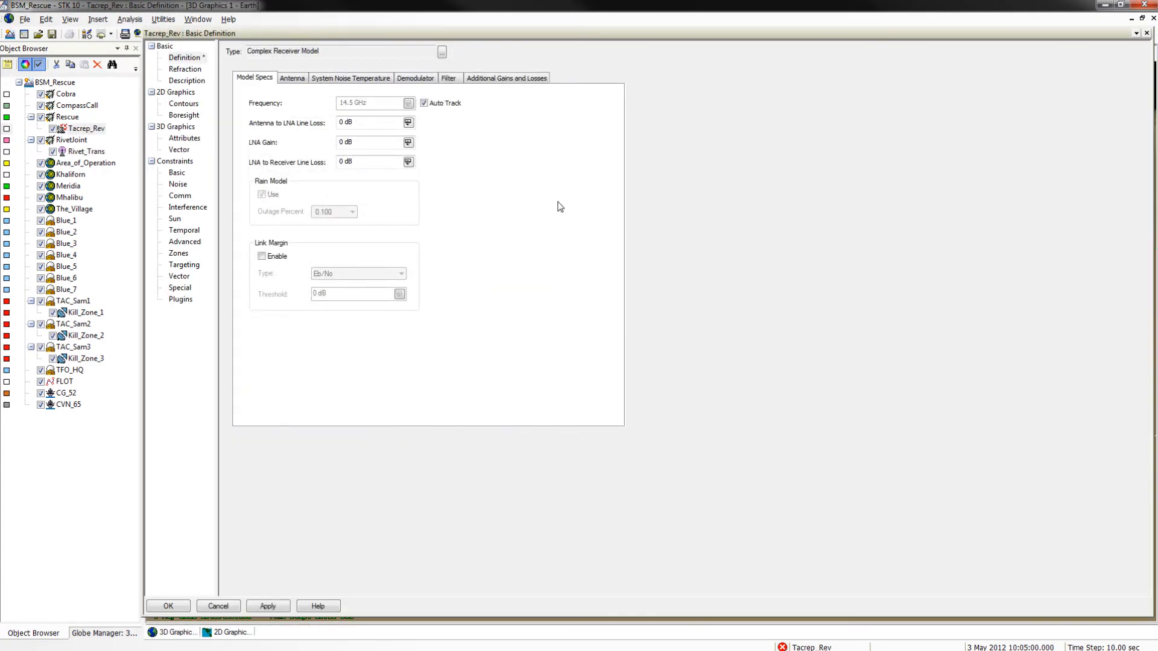
Choose the Complex Receiver Model as the receiver's type and apply it.
left_click(442, 52)
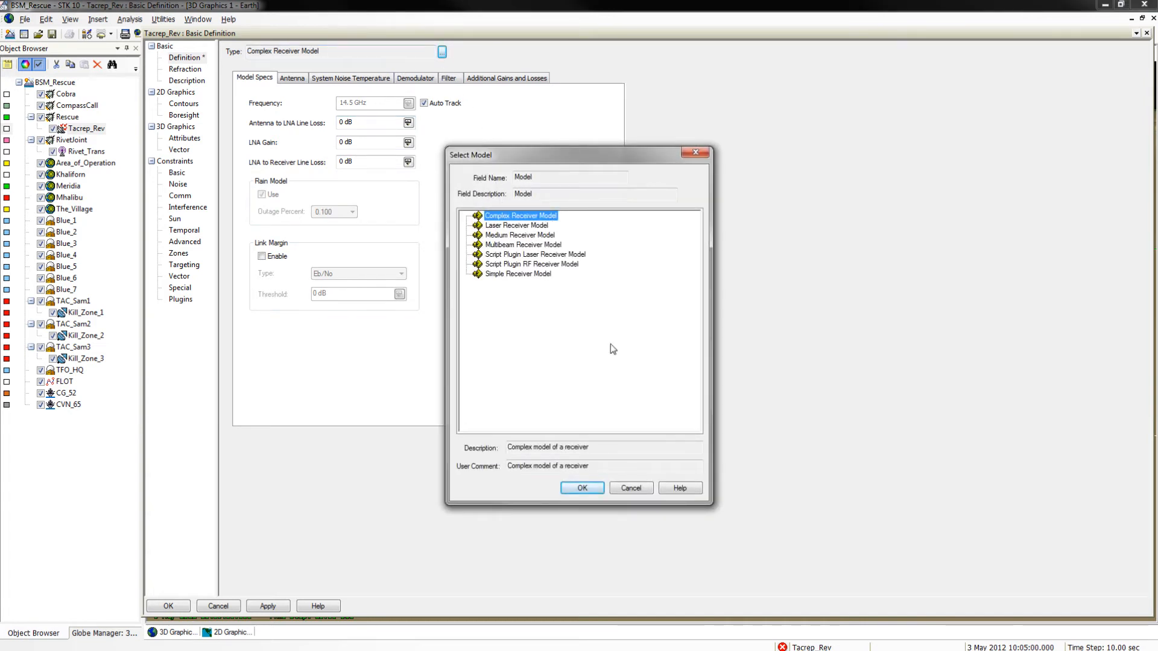
left_click(594, 491)
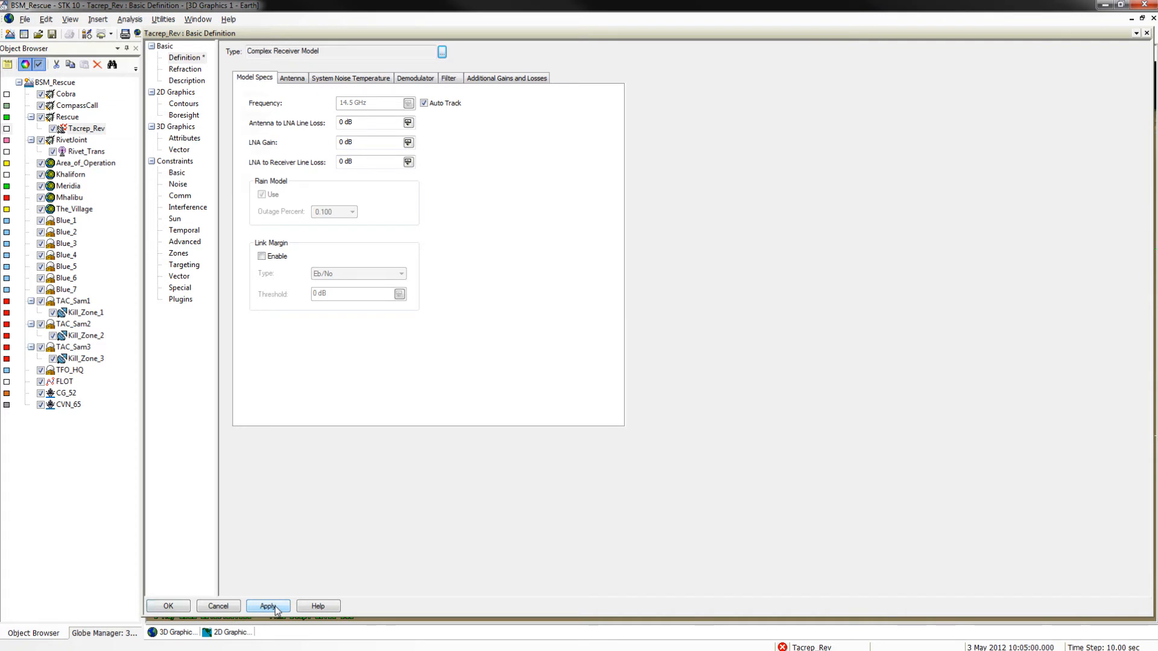
left_click(268, 606)
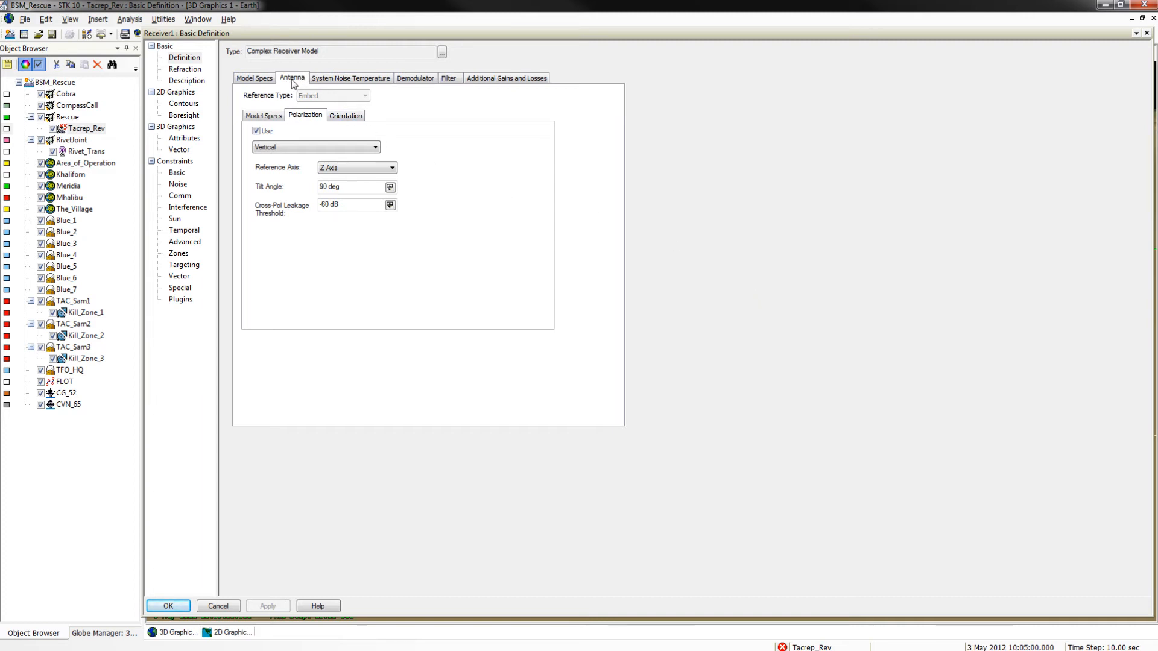
Make the receiver's antenna a Dipole with a length of .4955 m and an efficiency of 80 %, and apply.
left_click(263, 116)
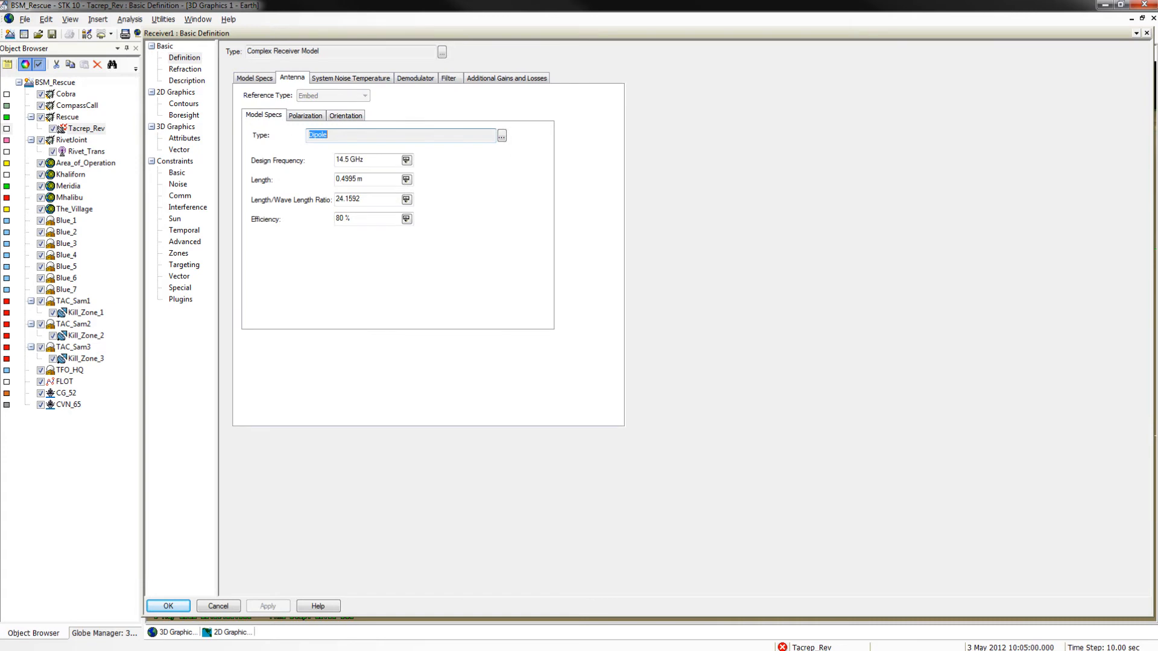
left_click(502, 136)
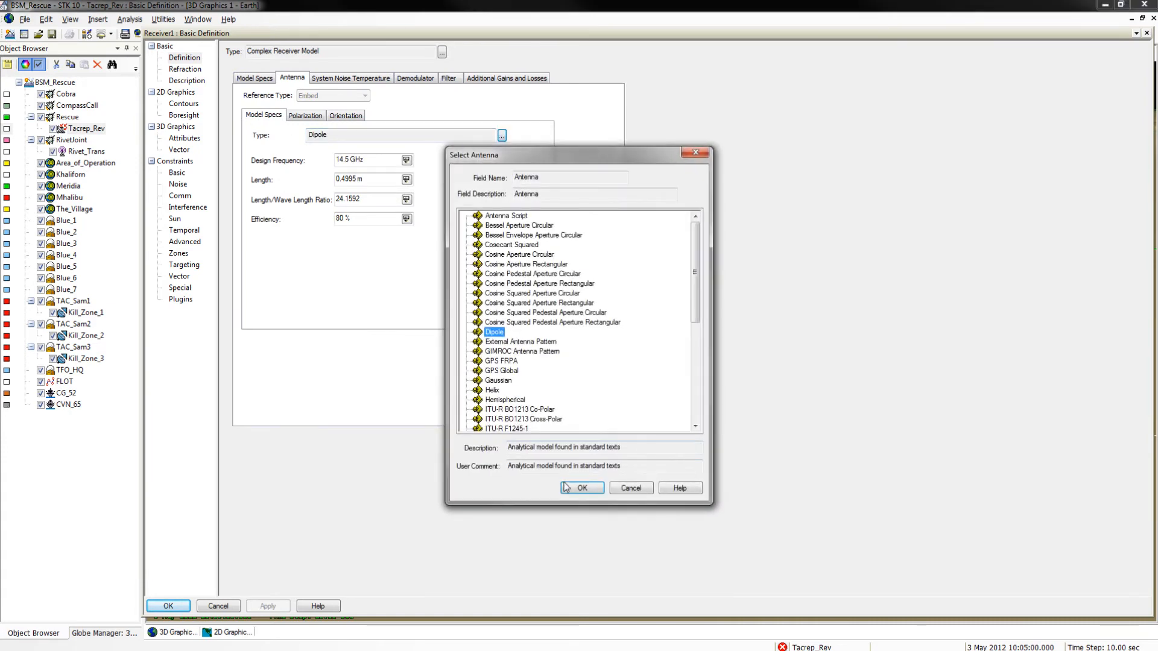
left_click(592, 487)
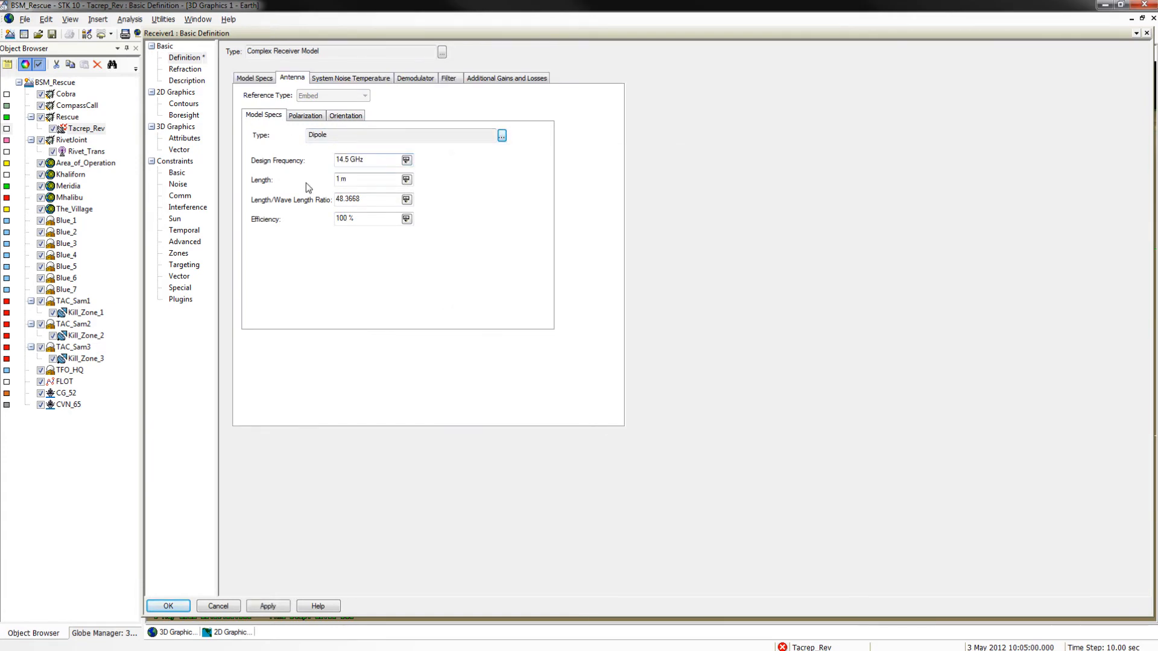
left_click_drag(336, 179, 442, 183)
type(".4955")
key("Tab")
type("80")
left_click(268, 606)
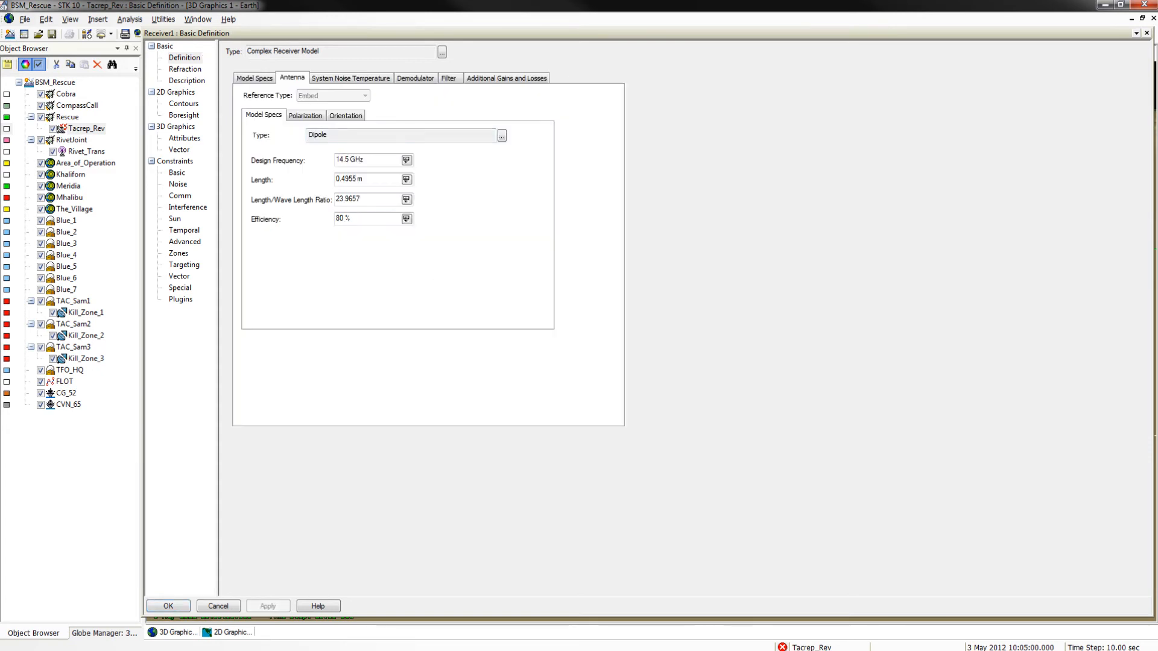
Check the receiver antenna's polarization settings and its basic constraints, and accept the receiver's properties.
left_click(304, 118)
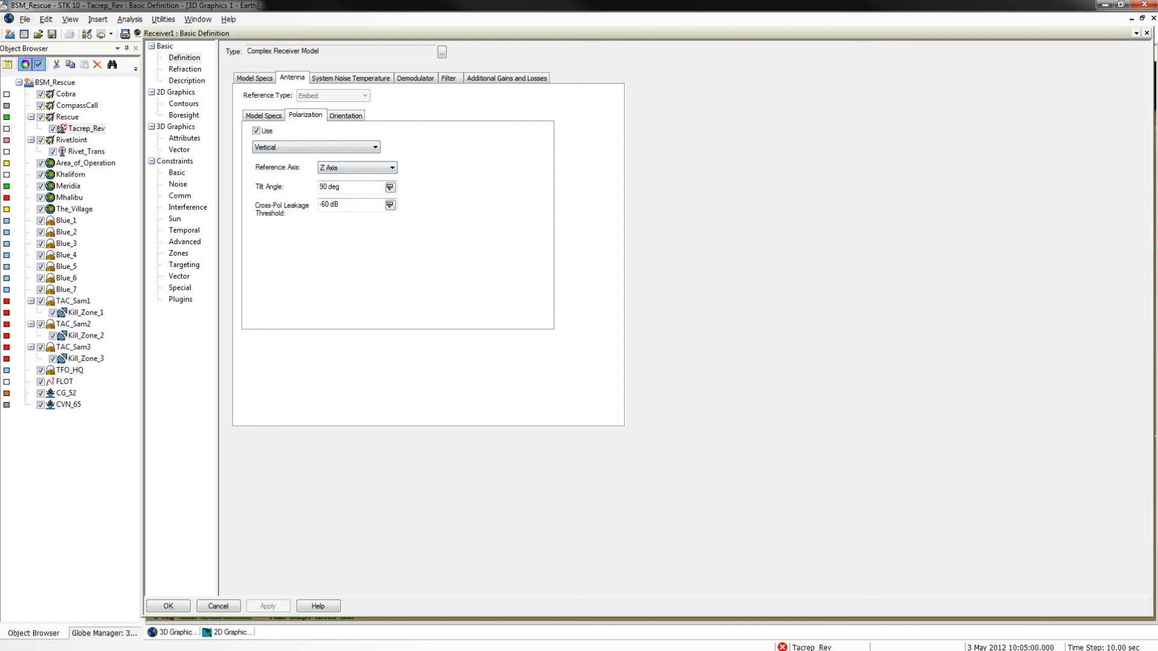
left_click(177, 174)
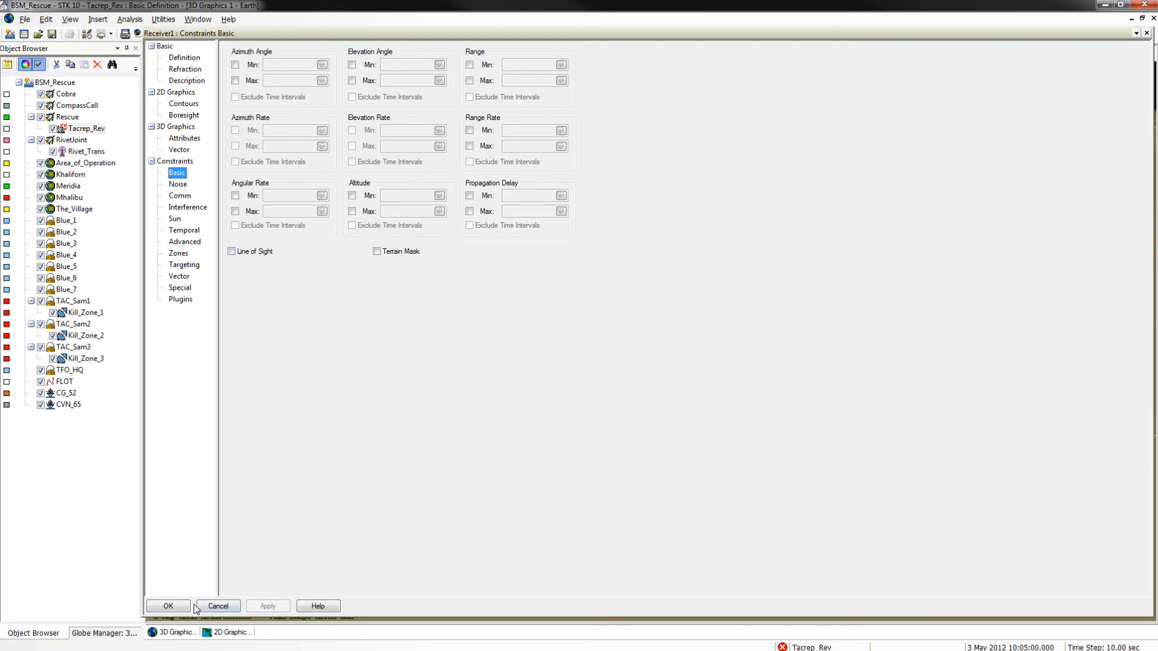
left_click(172, 609)
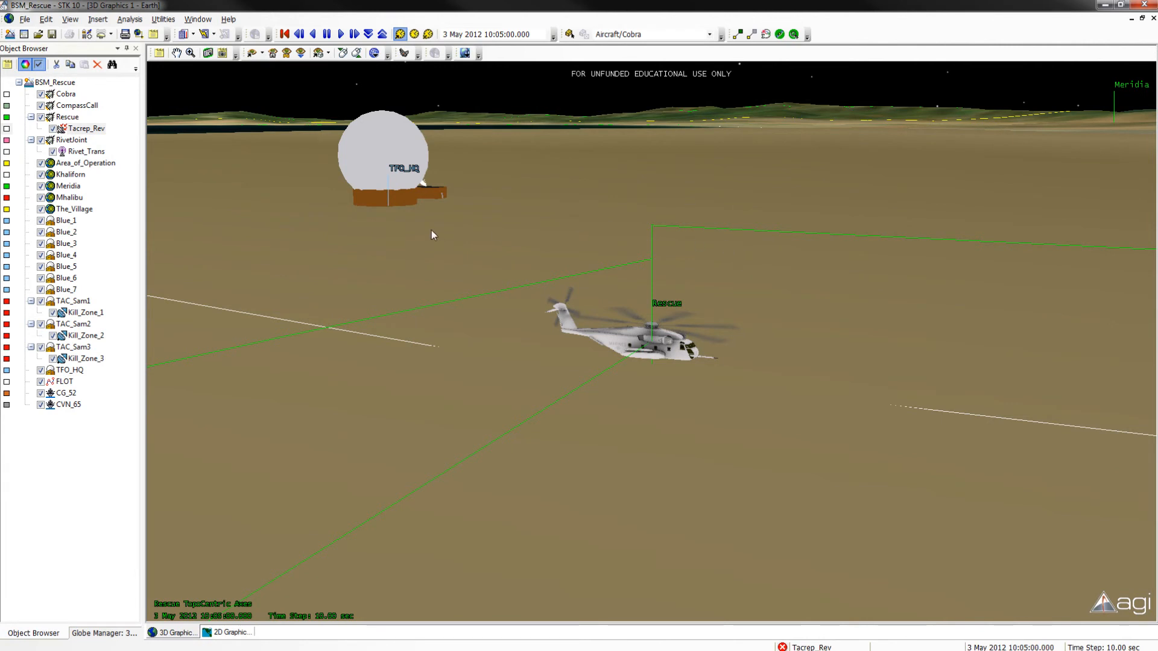
Compute access from the Tacrep_Rev receiver on Rescue to the Rivet_Trans transmitter on RivetJoint.
left_click(94, 129)
right_click(96, 128)
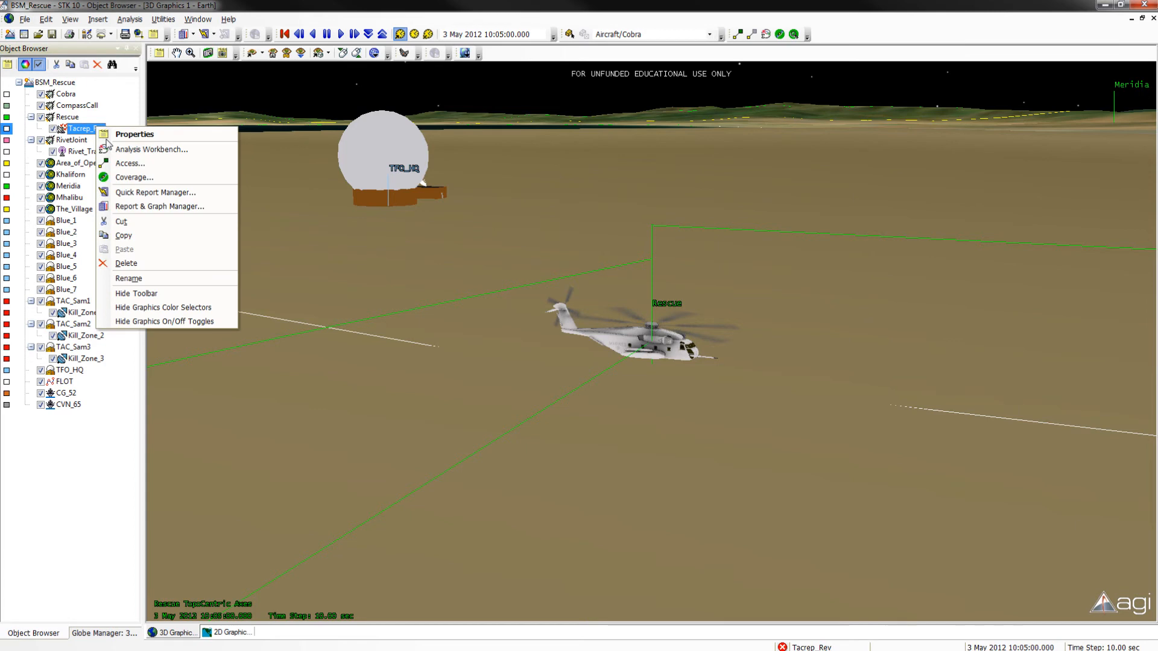
left_click(134, 164)
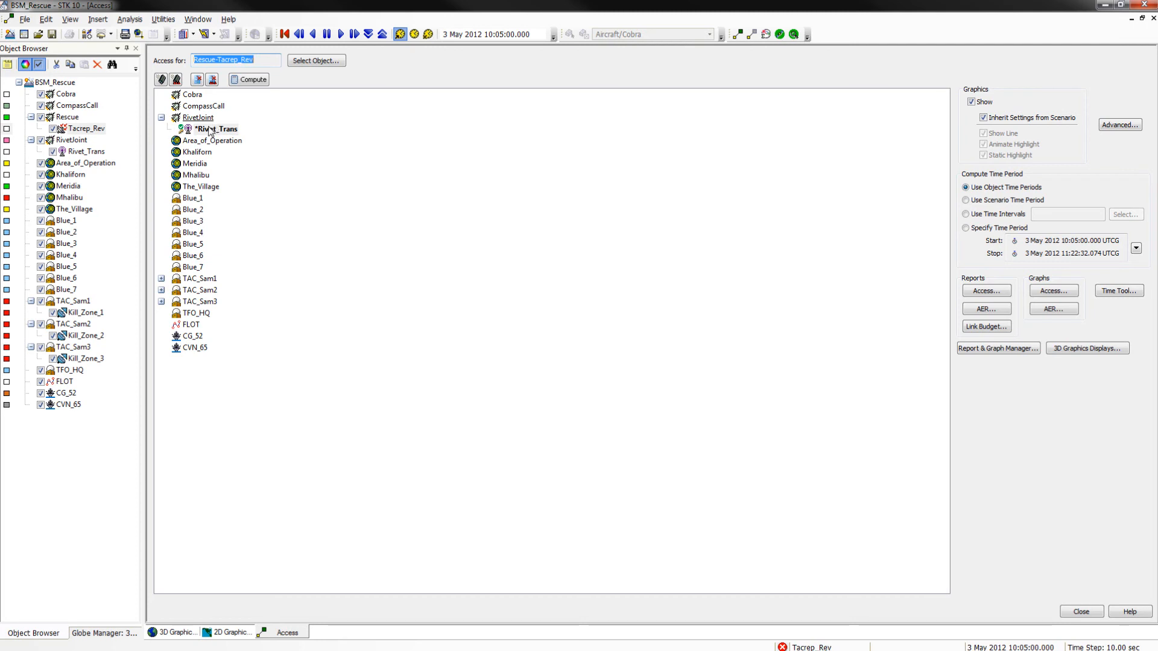
left_click(211, 130)
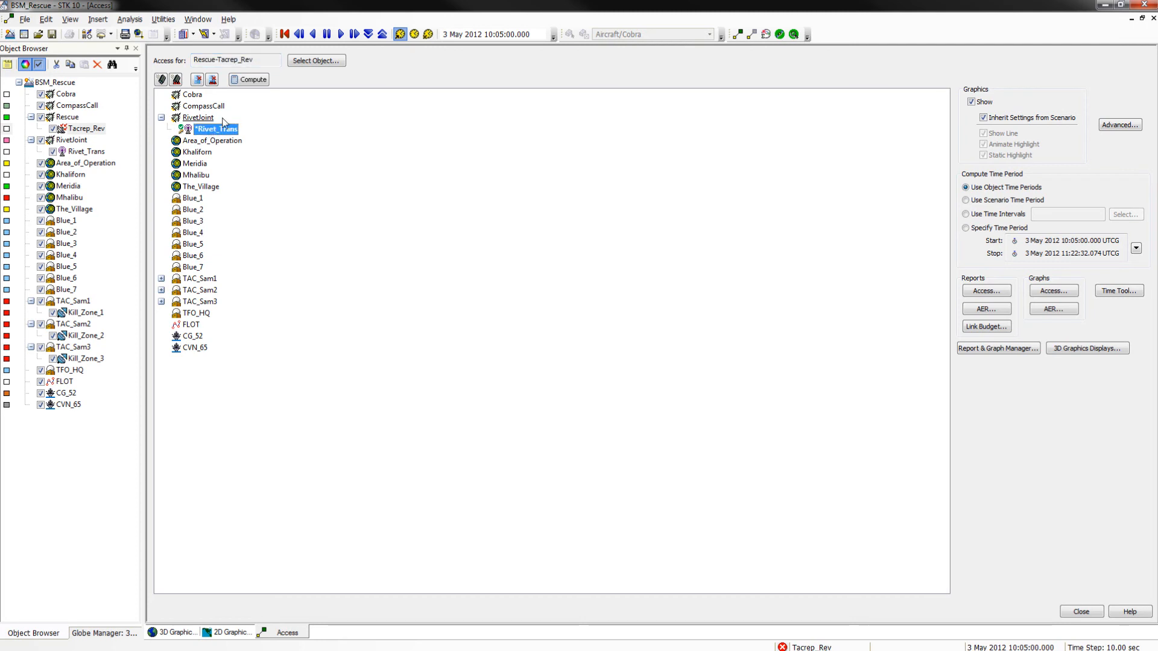
left_click(249, 80)
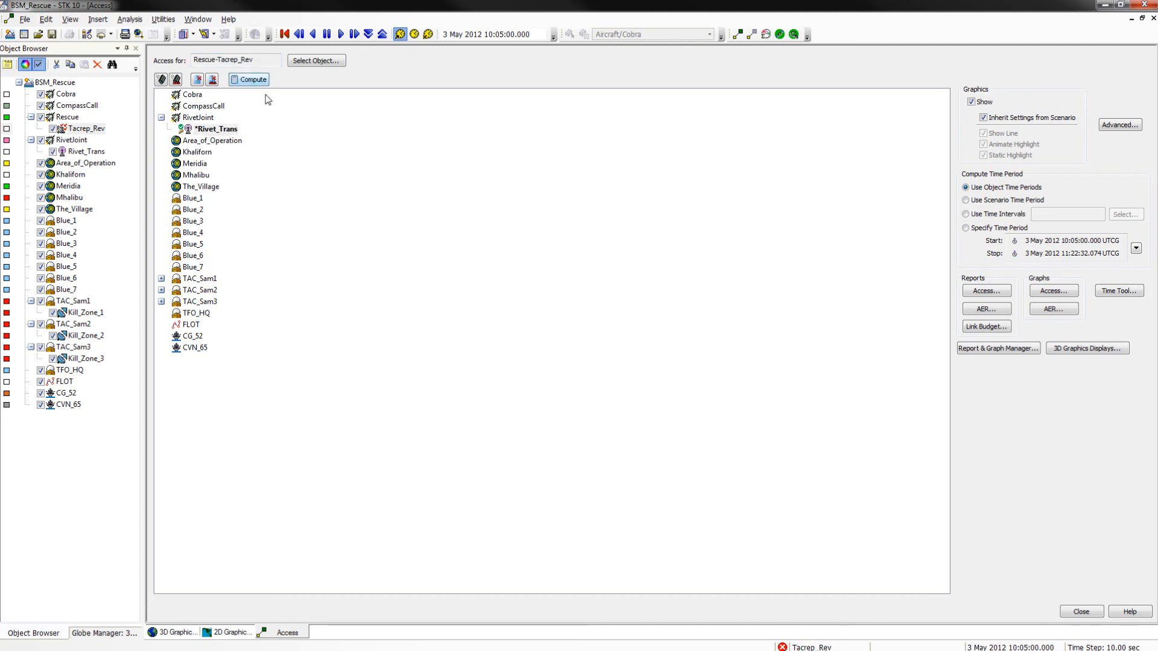
Generate a Link Budget - Detailed report for the access from 3 May 2012 10:05:00.000 to 10:37:00.000 UTCG with a 15 sec step size.
left_click(978, 350)
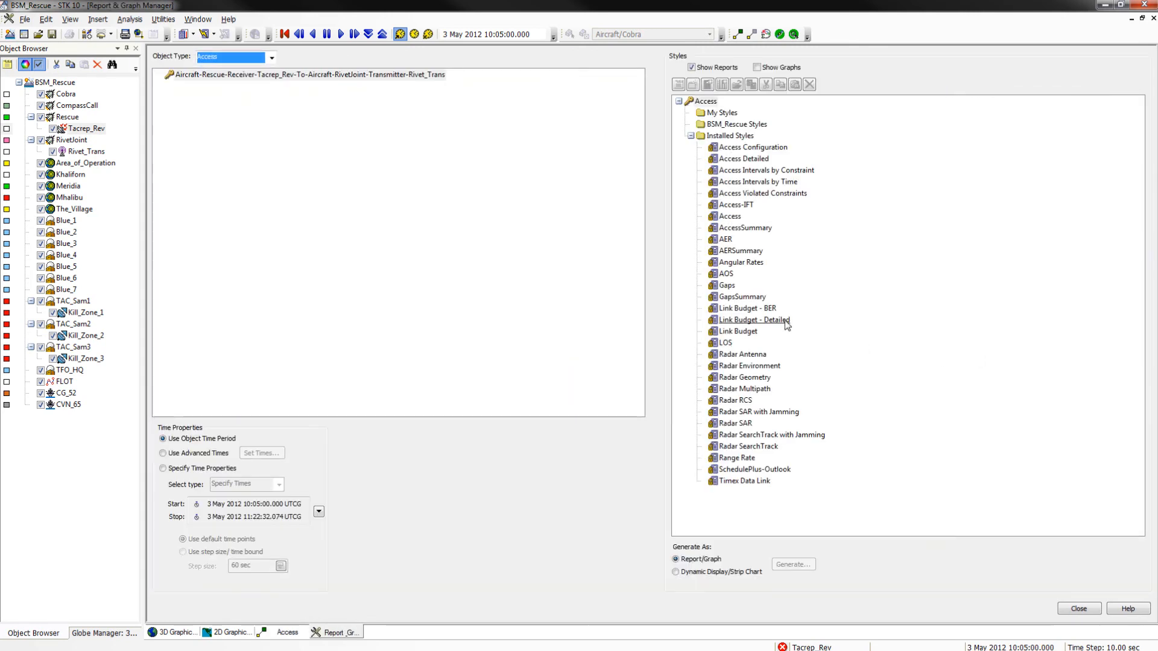
left_click(785, 325)
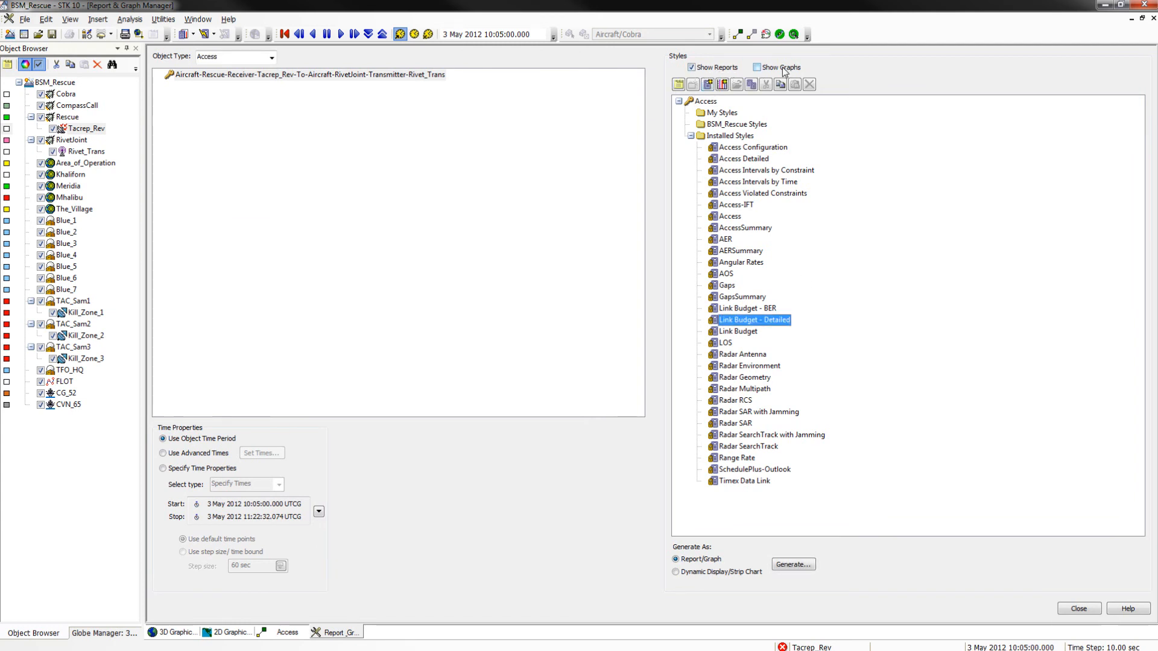
left_click(797, 564)
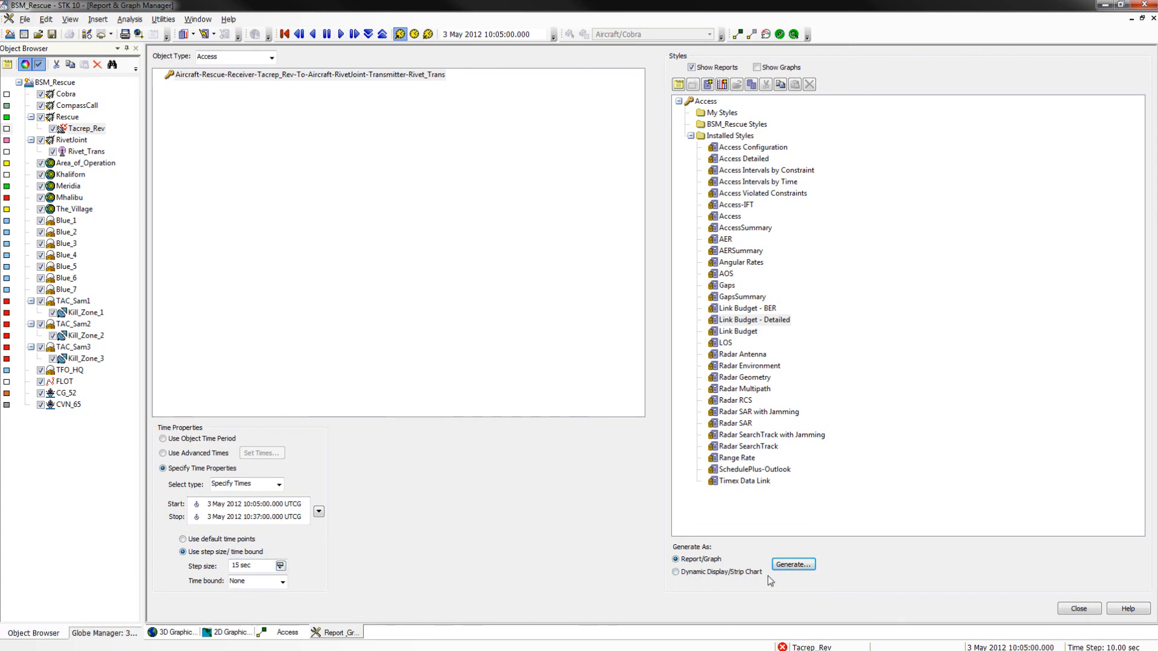
left_click(794, 565)
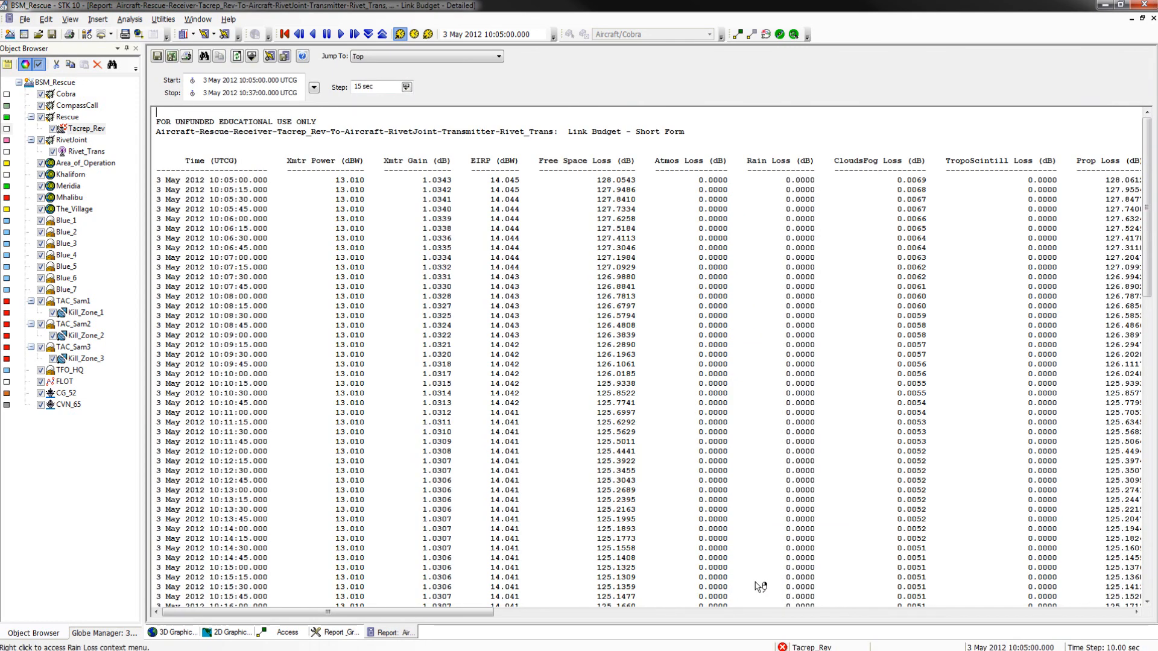